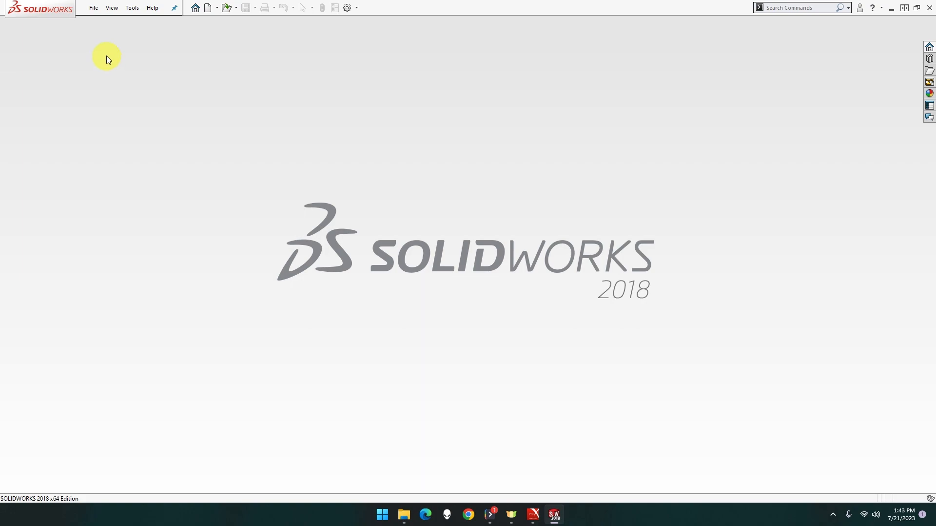
# Create a new part document from the Part MMGS template.
pyautogui.click(93, 8)
pyautogui.click(104, 24)
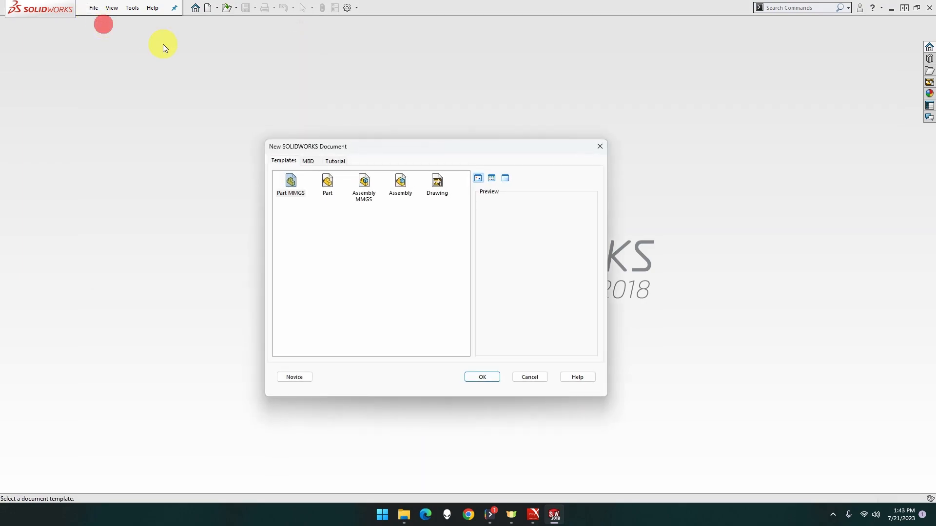
pyautogui.doubleClick(289, 182)
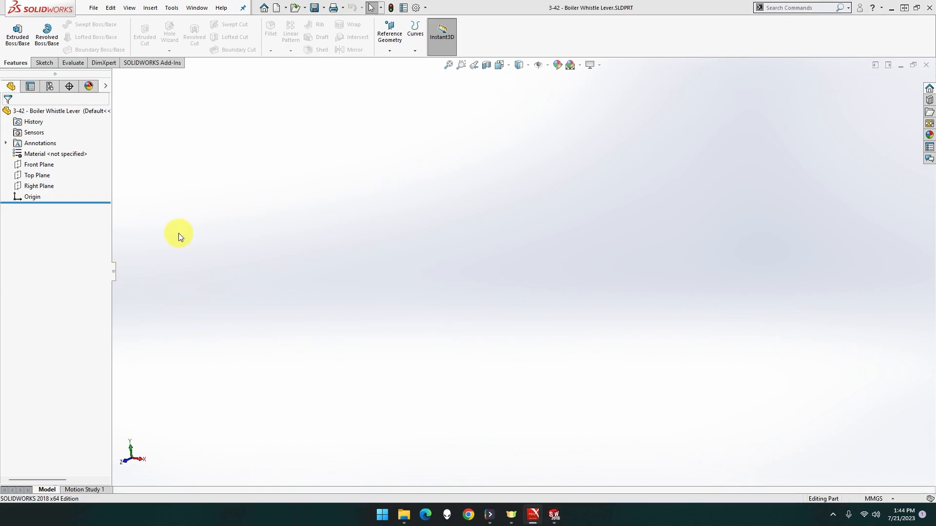
# Sketch a centre rectangle about 200 by 28 mm around the origin on the Front Plane.
pyautogui.rightClick(51, 165)
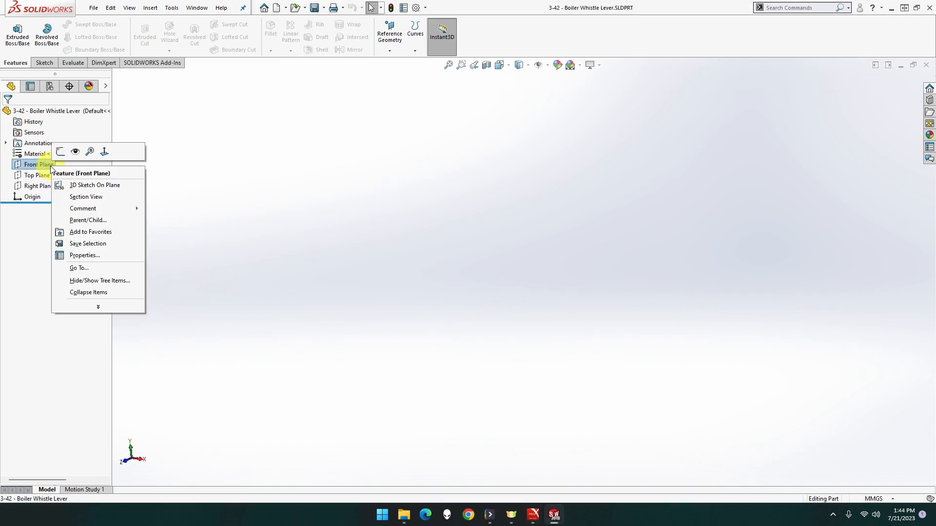
pyautogui.click(60, 153)
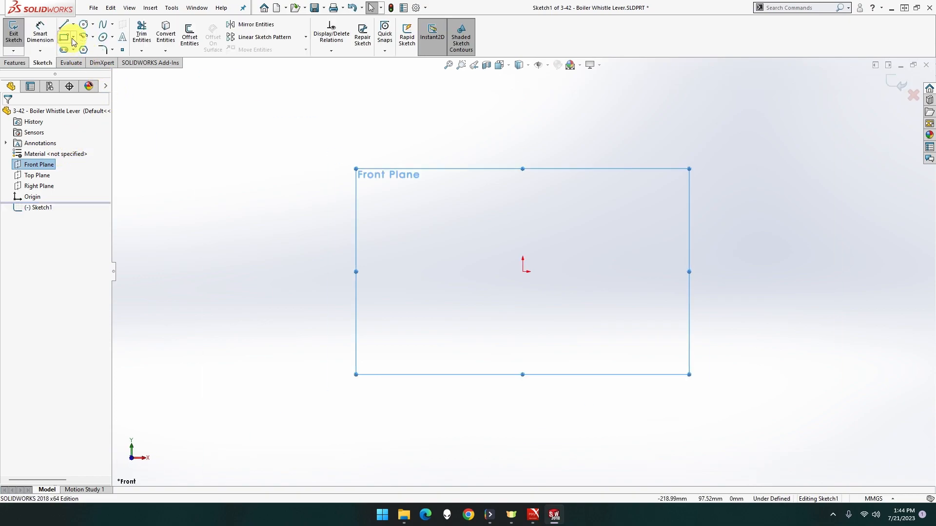
pyautogui.click(73, 38)
pyautogui.click(92, 60)
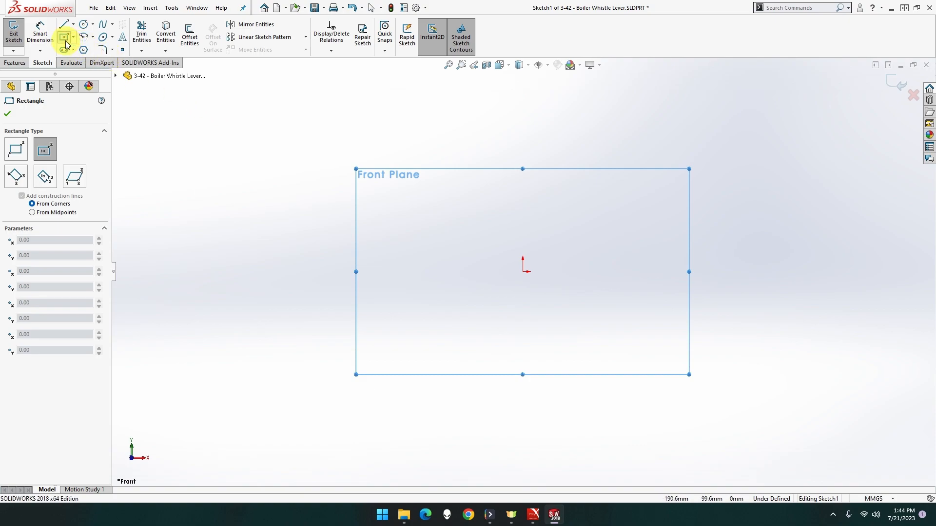
pyautogui.click(523, 271)
pyautogui.click(709, 245)
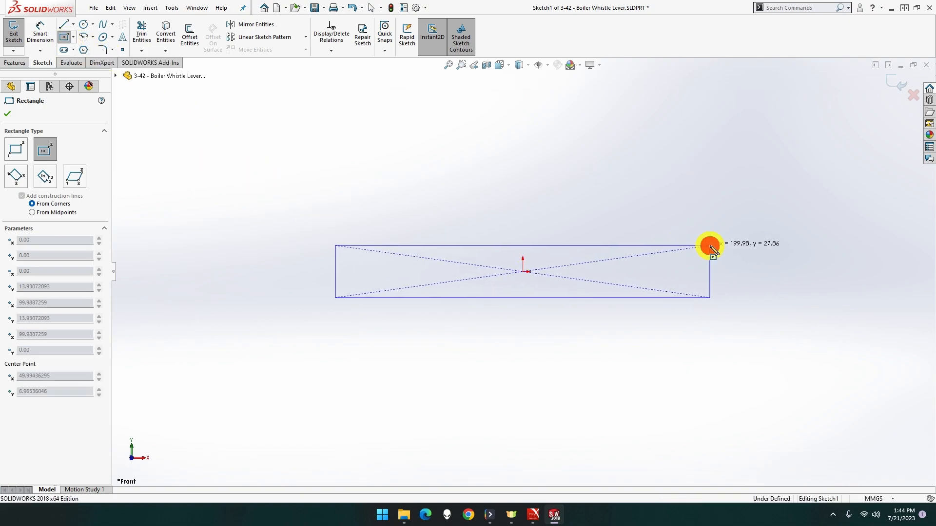
# Dimension the rectangle to 104 mm long and 5 mm high.
pyautogui.click(40, 30)
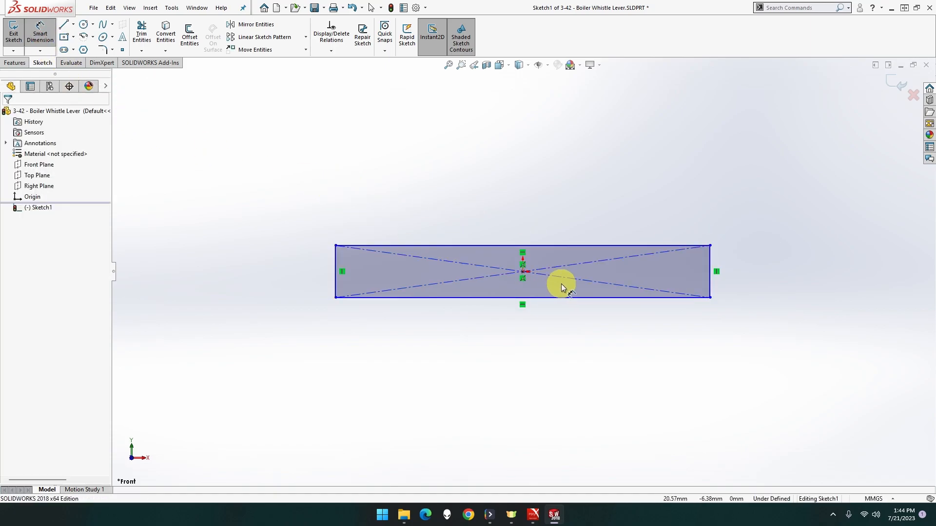
pyautogui.click(547, 247)
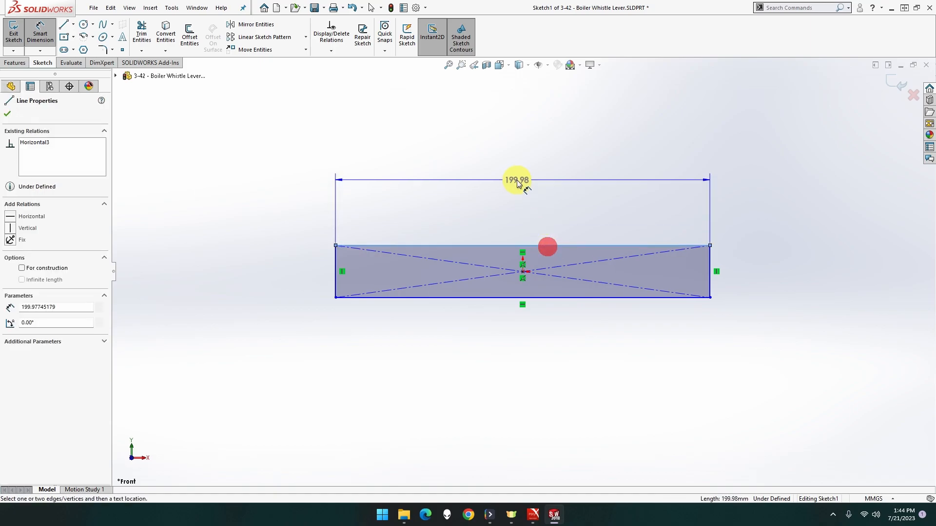
pyautogui.click(519, 182)
pyautogui.write('104')
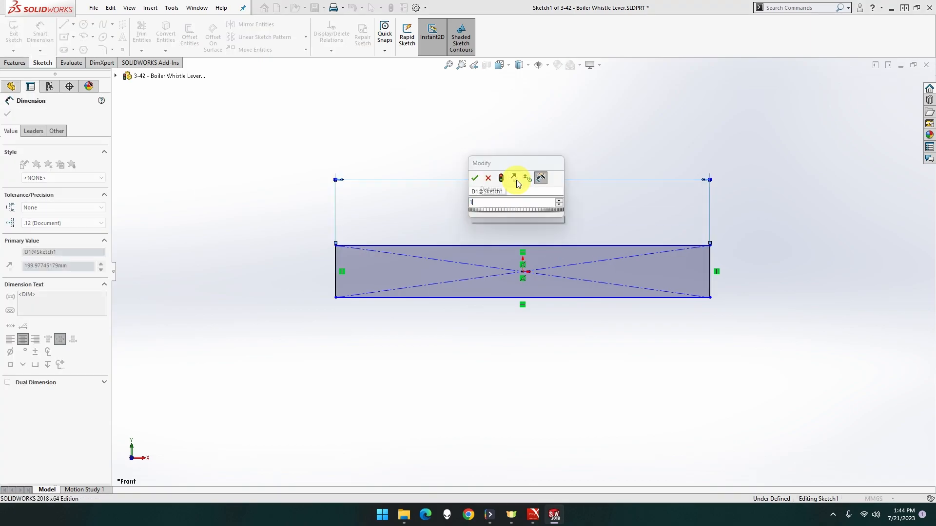
pyautogui.press('Return')
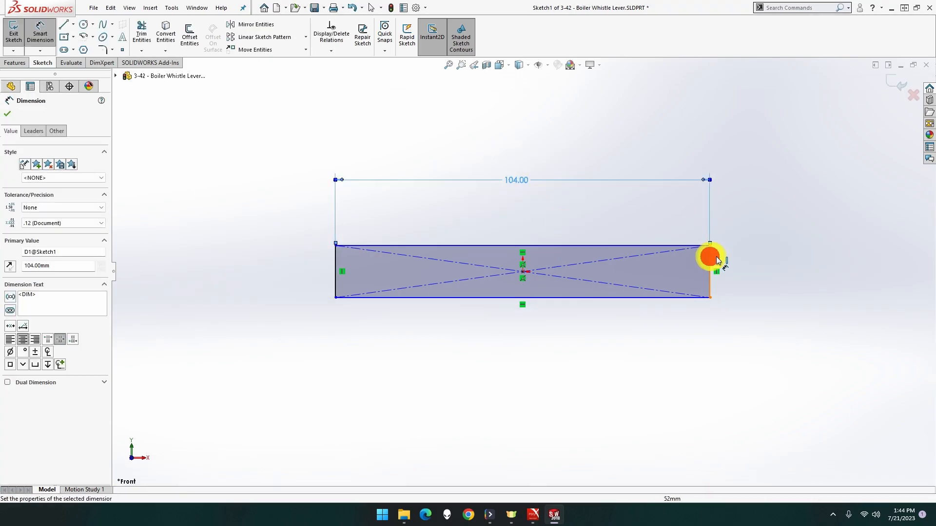
pyautogui.click(710, 258)
pyautogui.click(753, 265)
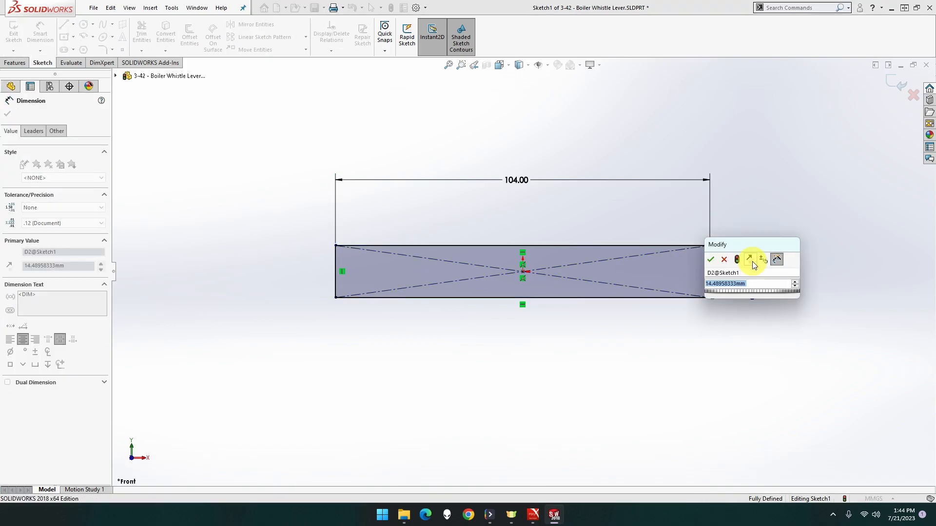
pyautogui.write('5')
pyautogui.press('Return')
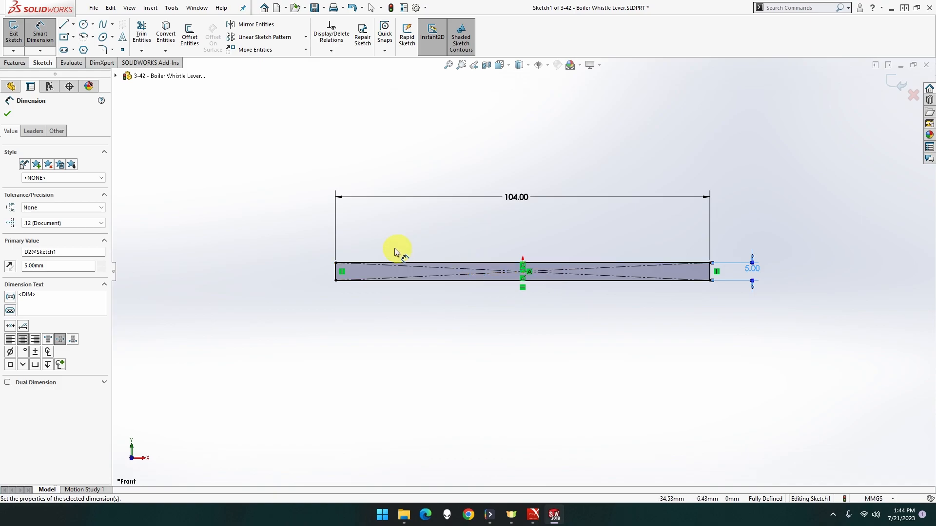
# Draw three connected lines forming an upright on the bar's left end, reaching about 17 mm above the bar's lower edge.
pyautogui.scroll(-3, 344, 247)
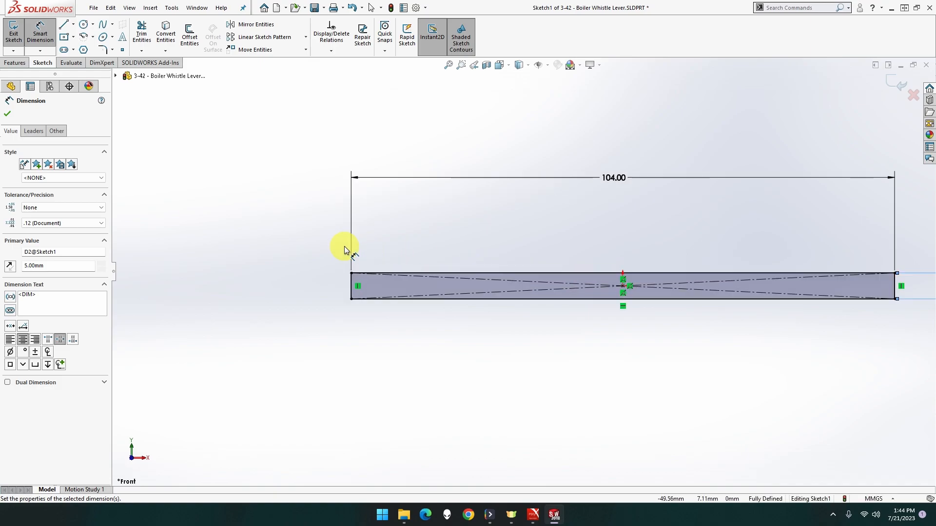
pyautogui.click(64, 27)
pyautogui.click(362, 280)
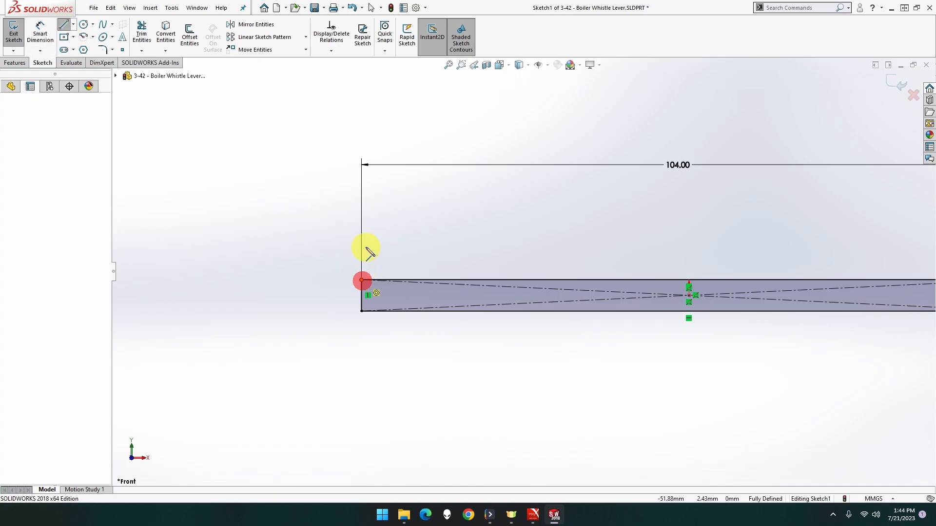
pyautogui.click(362, 204)
pyautogui.click(413, 205)
pyautogui.click(413, 281)
pyautogui.press('Escape')
# Move the bar's length dimension below it and set the upright's width to 5 mm.
pyautogui.moveTo(683, 164); pyautogui.dragTo(684, 389)
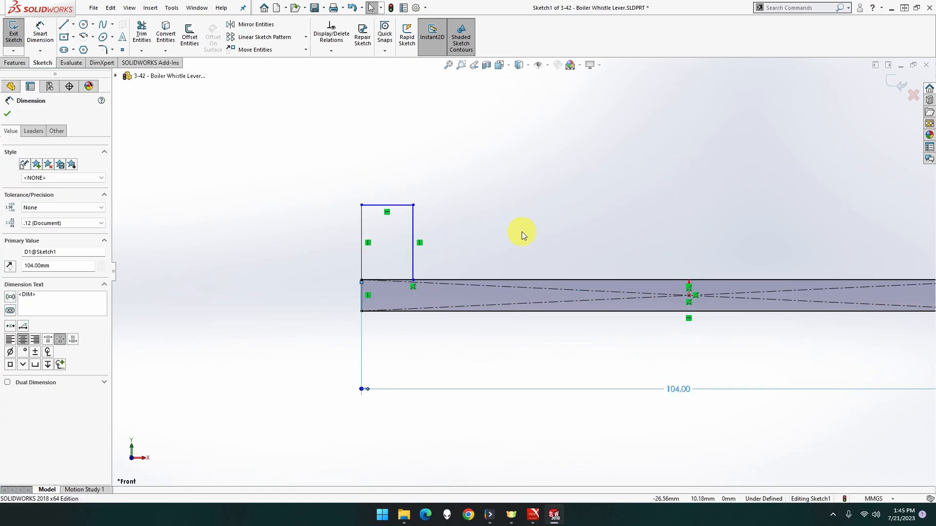
pyautogui.click(43, 43)
pyautogui.click(402, 204)
pyautogui.click(387, 168)
pyautogui.write('5')
pyautogui.press('Return')
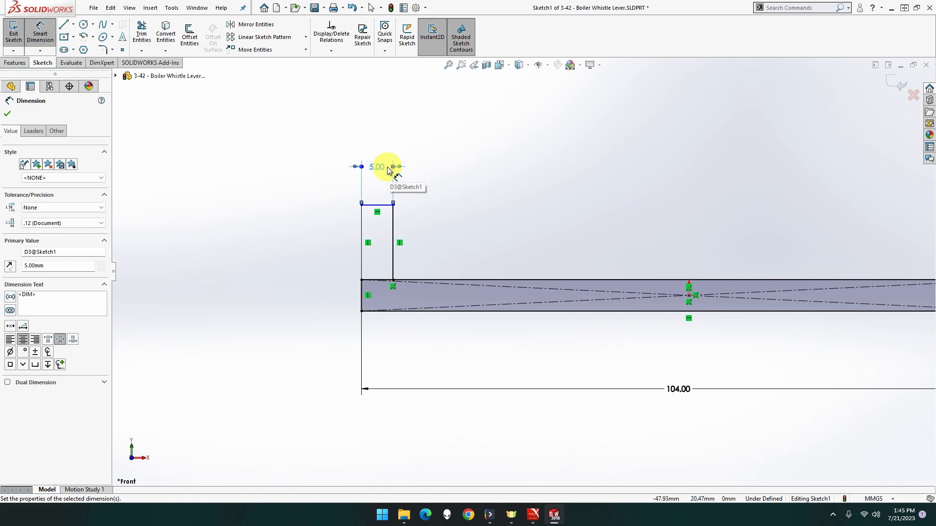
# Set the overall height from the bar's lower edge to the upright's upper edge to 14.5 mm.
pyautogui.click(378, 312)
pyautogui.click(380, 205)
pyautogui.click(272, 237)
pyautogui.write('14.5')
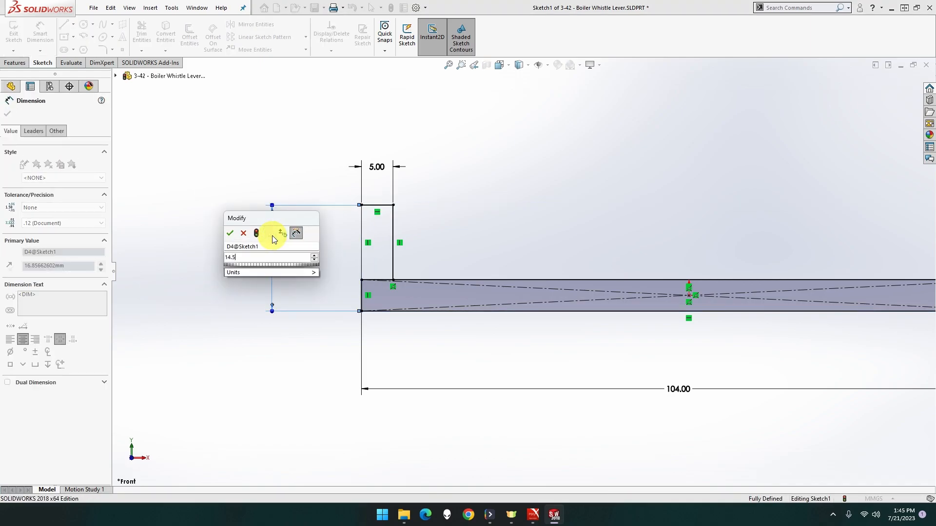
pyautogui.press('Return')
pyautogui.click(333, 238)
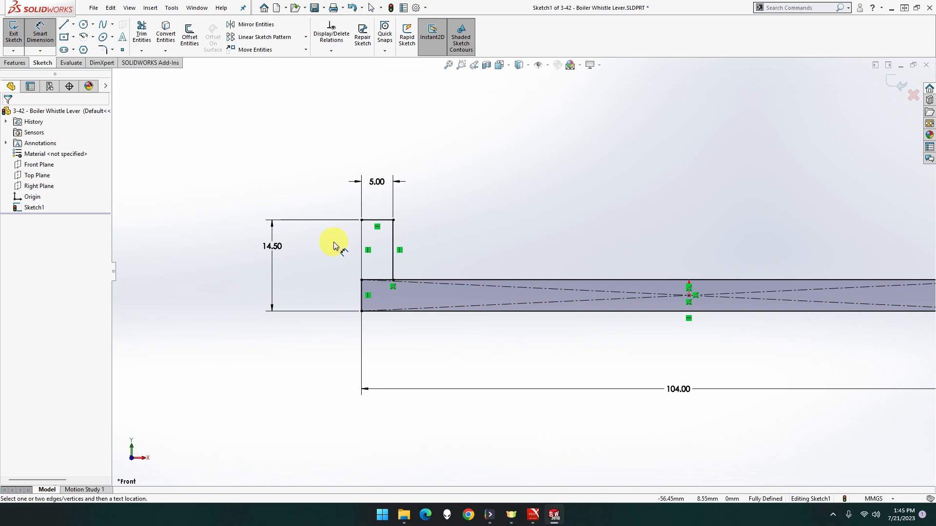
# Reposition the upright's 5 mm width dimension centred above the upright.
pyautogui.moveTo(376, 180)
pyautogui.mouseDown()
pyautogui.moveTo(391, 260)
pyautogui.moveTo(391, 356)
pyautogui.mouseUp()
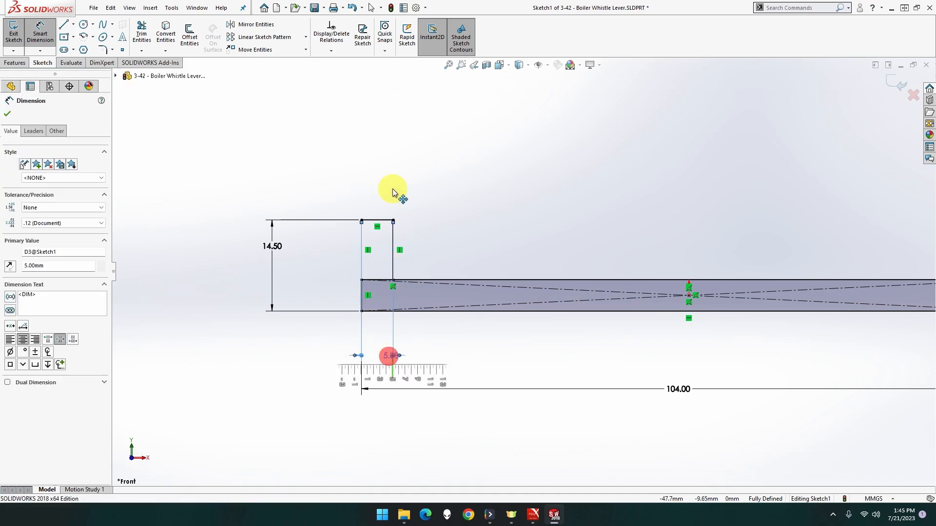
pyautogui.press('Escape')
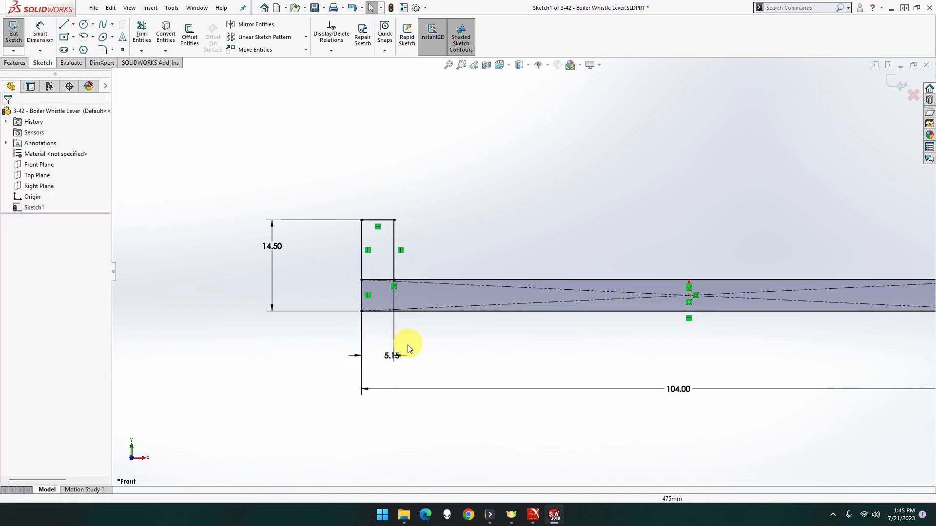
pyautogui.moveTo(394, 356); pyautogui.dragTo(366, 170)
pyautogui.click(361, 254)
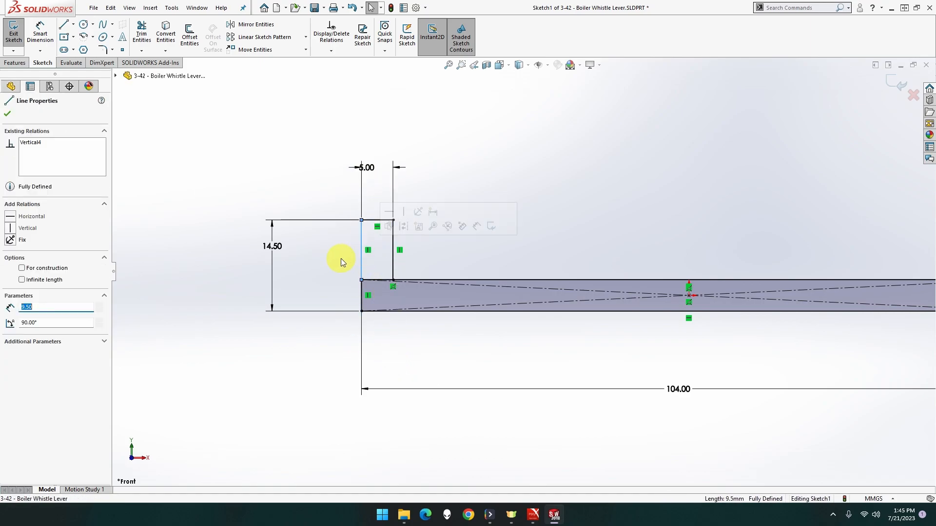
pyautogui.click(374, 168)
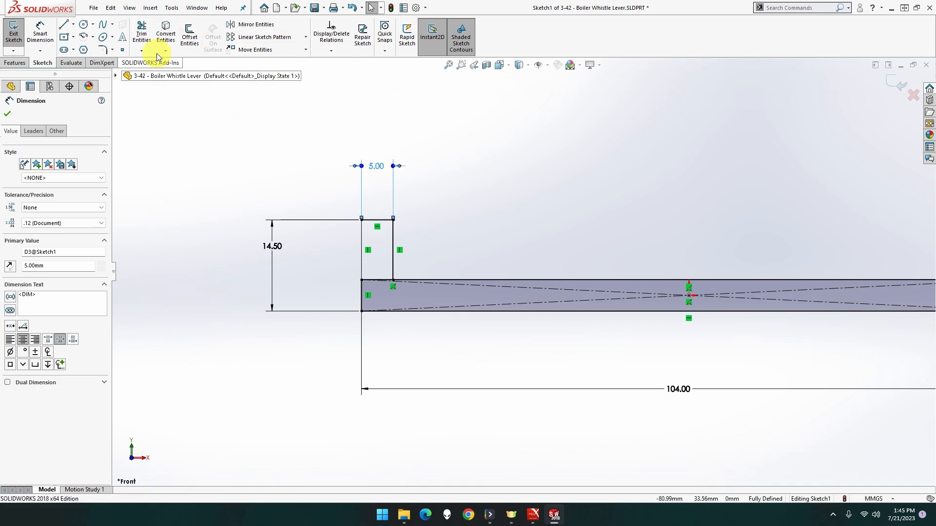
# Trim away the line segment separating the upright from the bar to join them into one L-shaped profile.
pyautogui.click(141, 30)
pyautogui.scroll(-8, 371, 283)
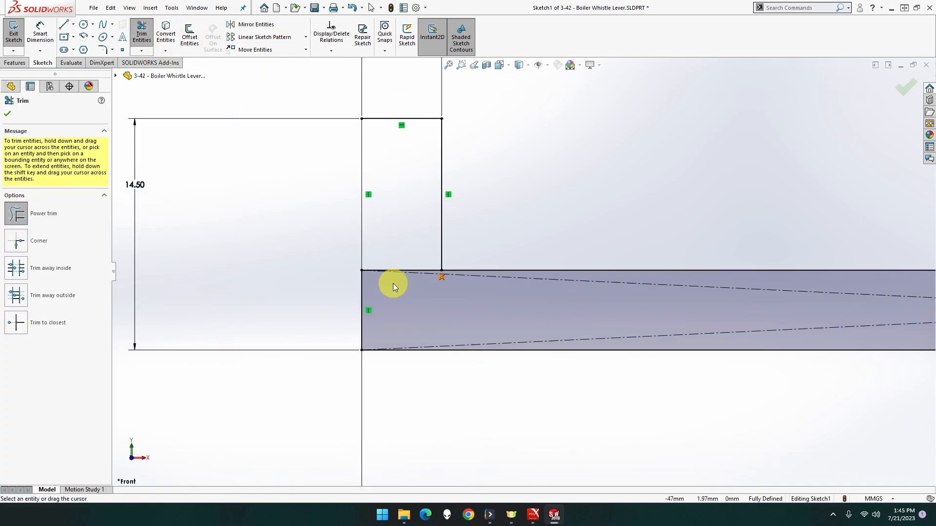
pyautogui.click(445, 269)
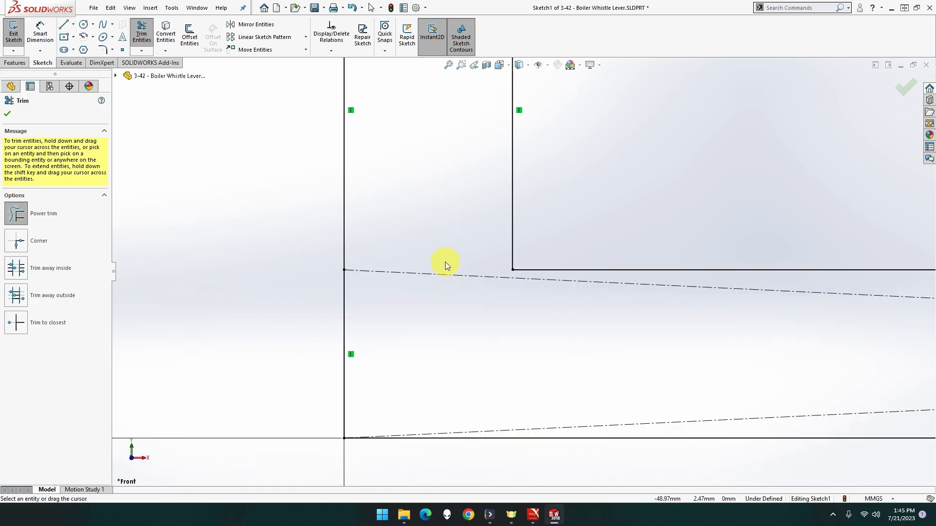
pyautogui.press('z')
pyautogui.press('z')
pyautogui.press('z')
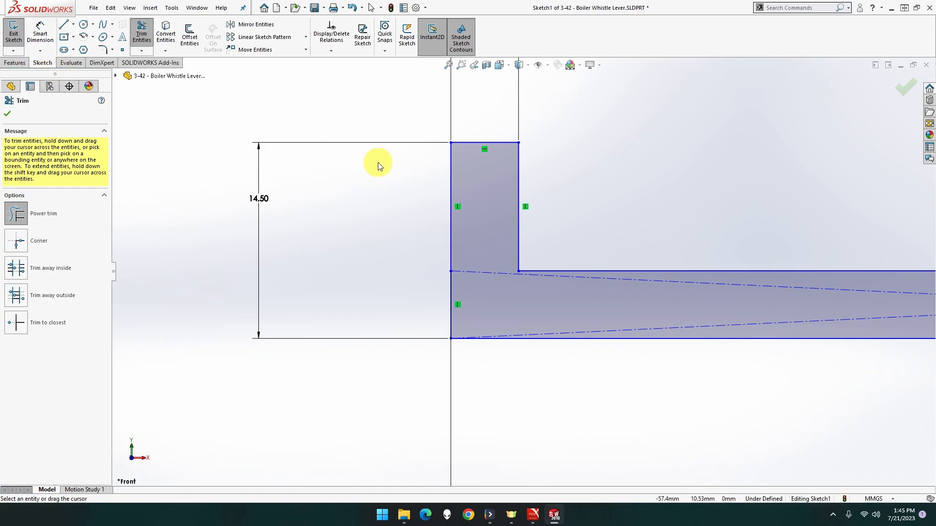
pyautogui.press('z')
pyautogui.click(448, 68)
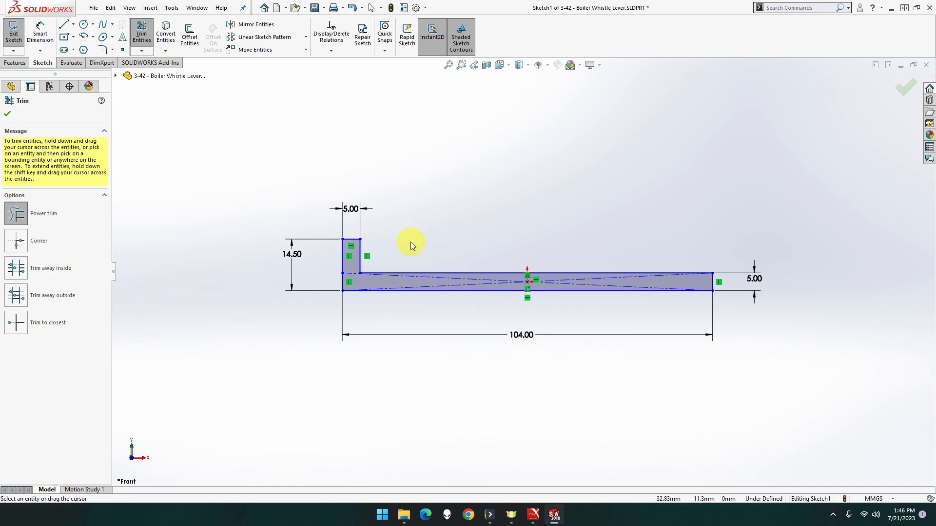
# Try to move the bar's upper line and inner corner to test the sketch's constraints.
pyautogui.click(411, 273)
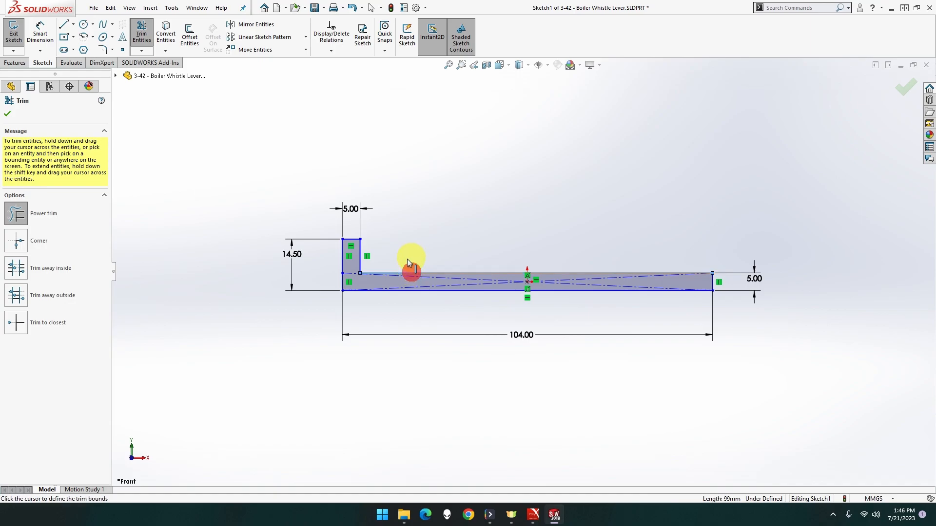
pyautogui.click(362, 274)
pyautogui.press('Escape')
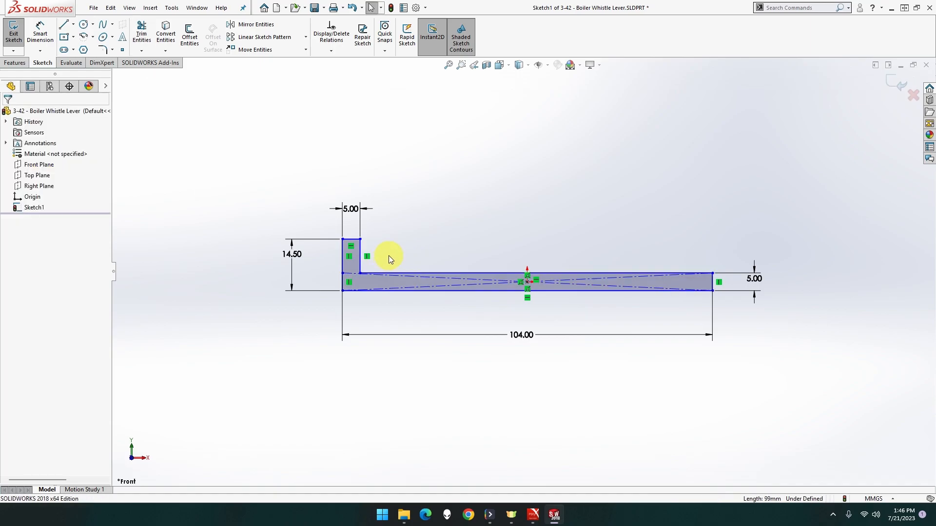
pyautogui.click(391, 273)
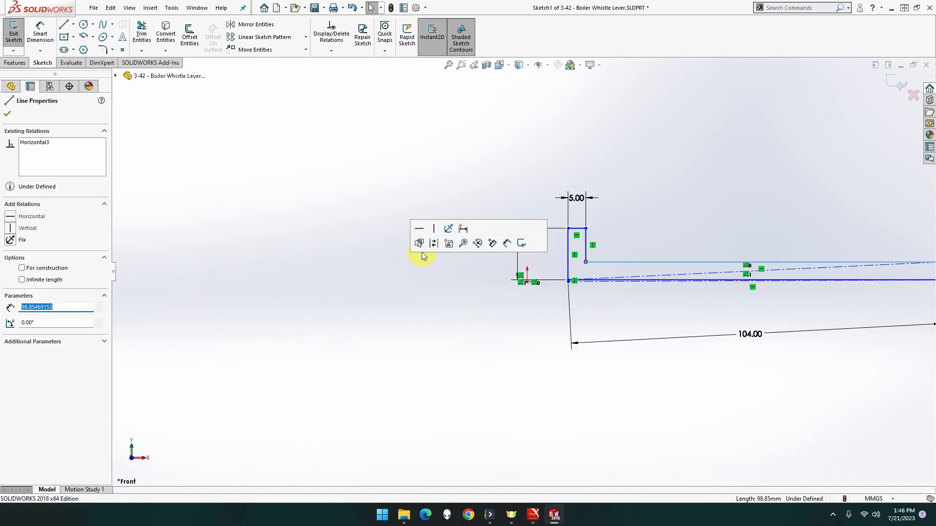
pyautogui.moveTo(360, 274)
pyautogui.mouseDown()
pyautogui.moveTo(379, 279)
pyautogui.moveTo(396, 262)
pyautogui.mouseUp()
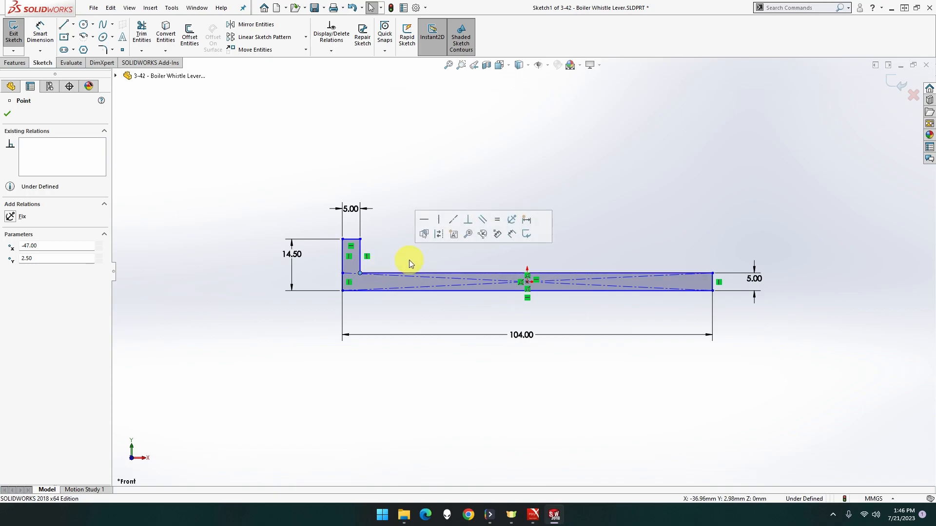
# Shift the upright's width dimension text to the right and sketch a quarter-circle centre-point arc from the bar's upper edge, facing the upright.
pyautogui.click(352, 209)
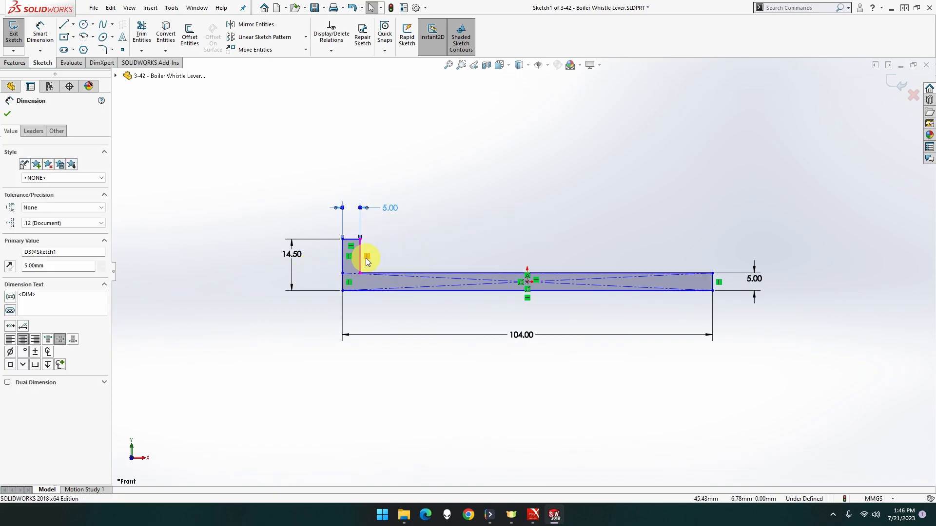
pyautogui.scroll(-8, 401, 265)
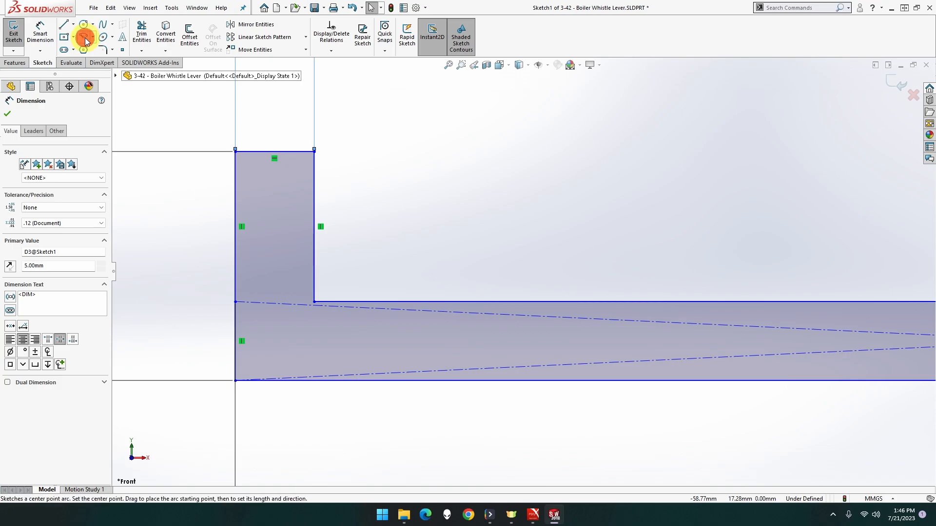
pyautogui.click(420, 211)
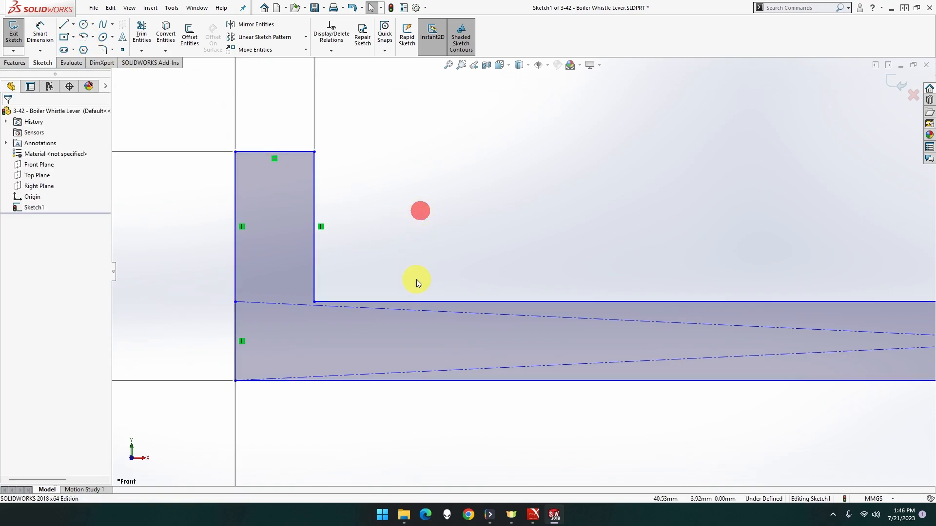
pyautogui.click(86, 39)
pyautogui.click(436, 227)
pyautogui.click(434, 301)
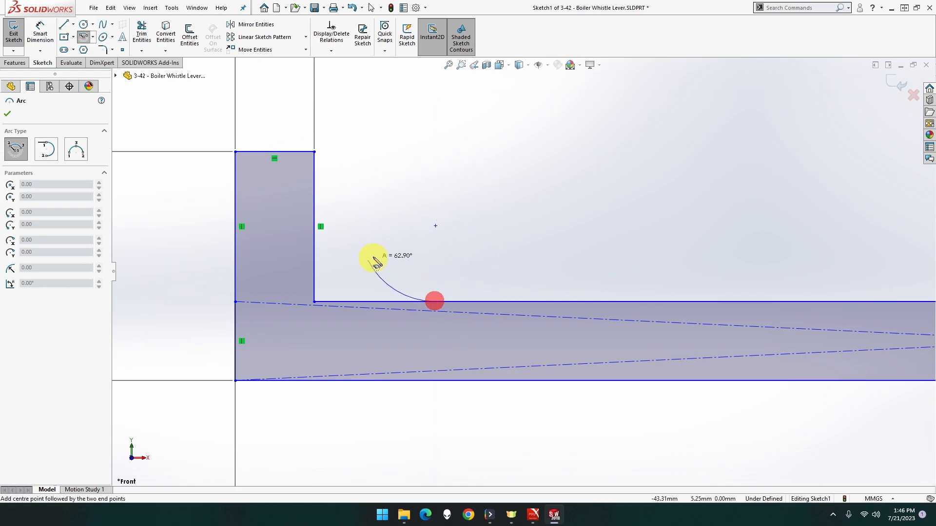
pyautogui.click(376, 226)
pyautogui.press('Escape')
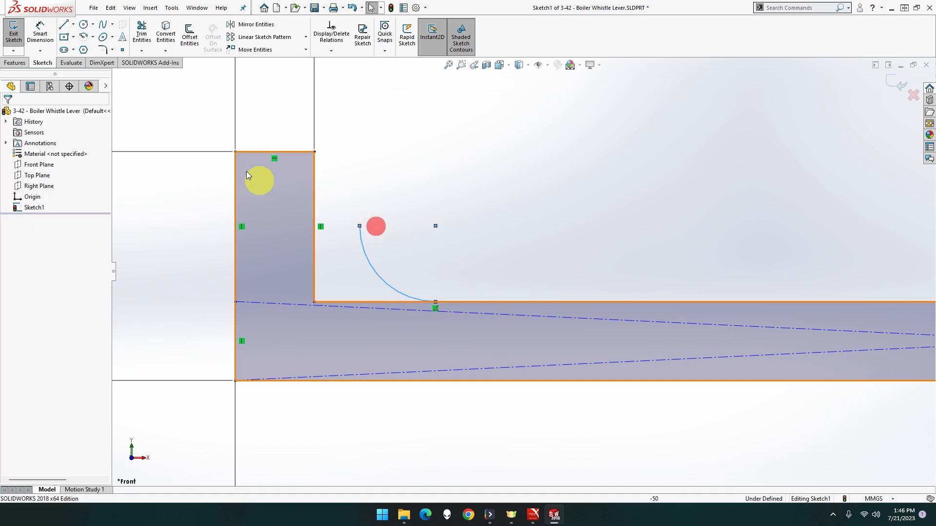
# Dimension the radius of the arc between the upright and the bar at 4 mm.
pyautogui.click(41, 43)
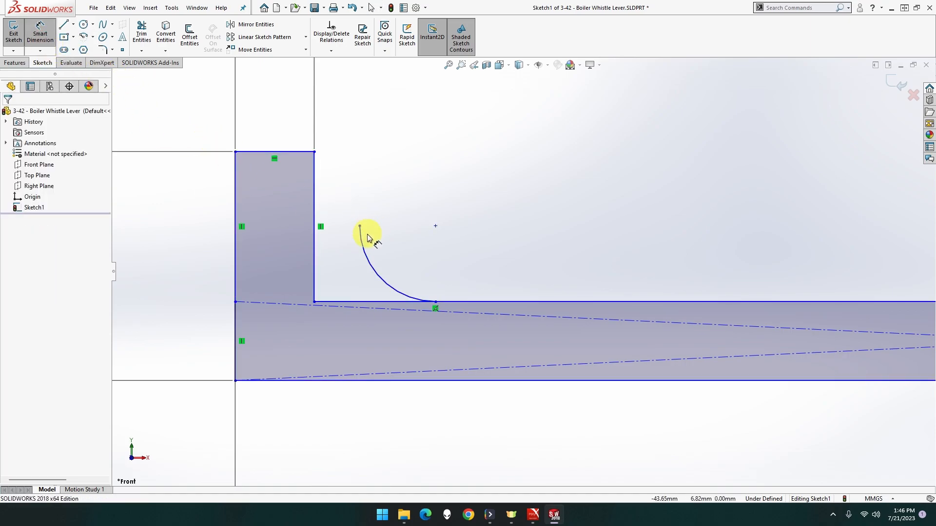
pyautogui.click(369, 265)
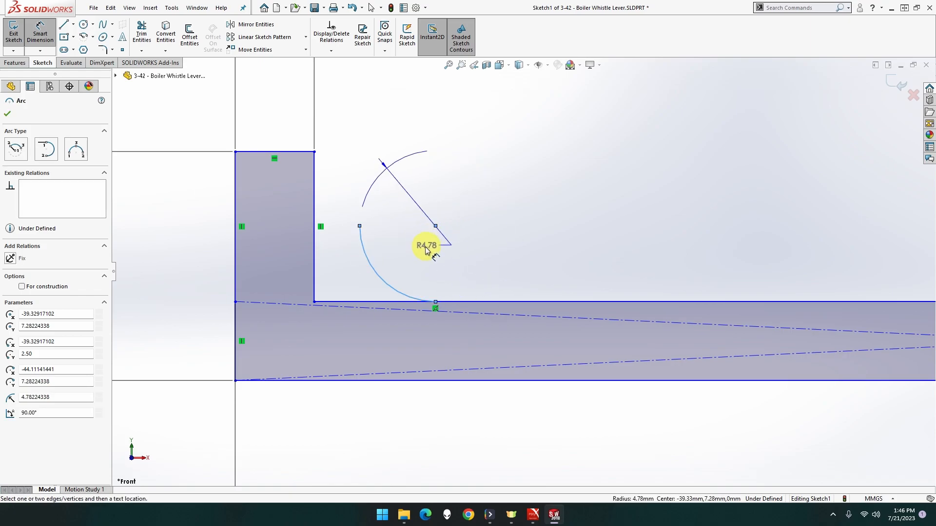
pyautogui.click(477, 213)
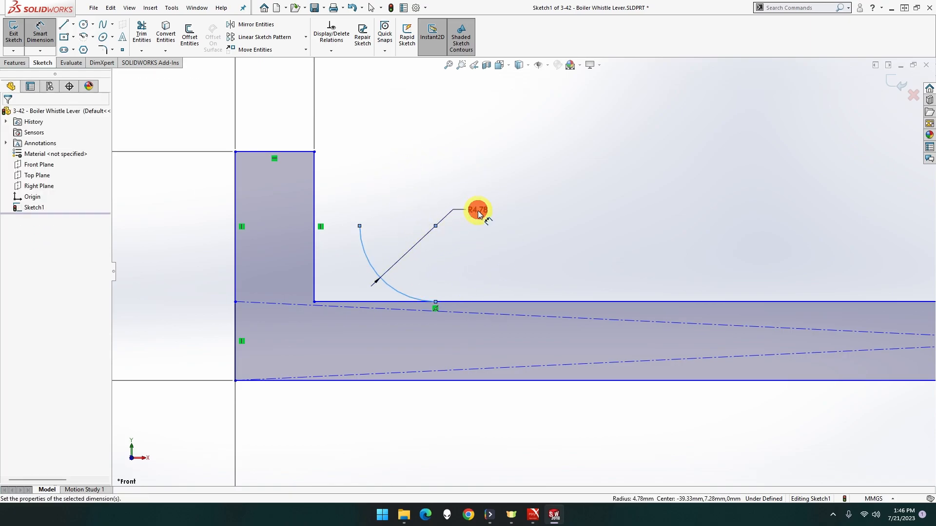
pyautogui.write('4')
pyautogui.press('Return')
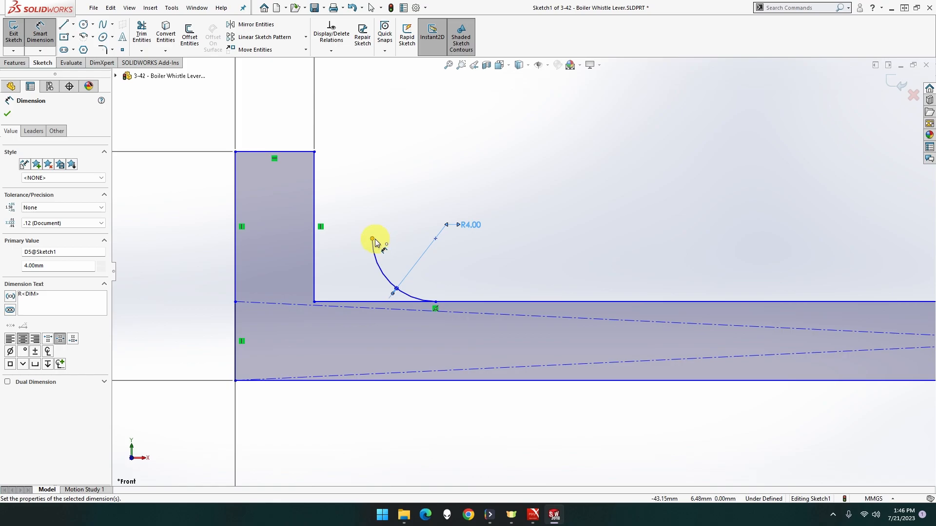
pyautogui.press('Escape')
# Make the arc's free endpoint coincident with the upright's inner line and the arc tangent to the bar's upper line.
pyautogui.click(373, 239)
pyautogui.keyDown('ctrl'); pyautogui.click(315, 242); pyautogui.keyUp('ctrl')
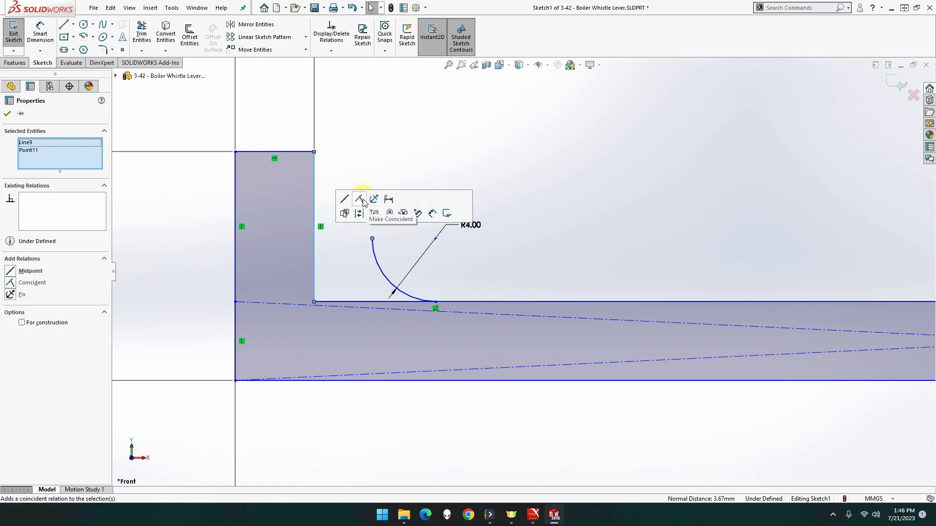
pyautogui.click(363, 201)
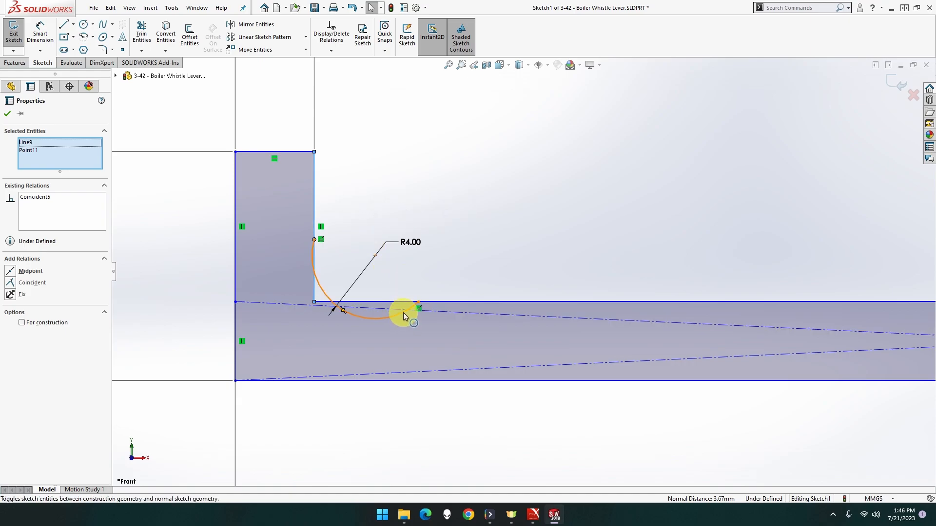
pyautogui.click(403, 312)
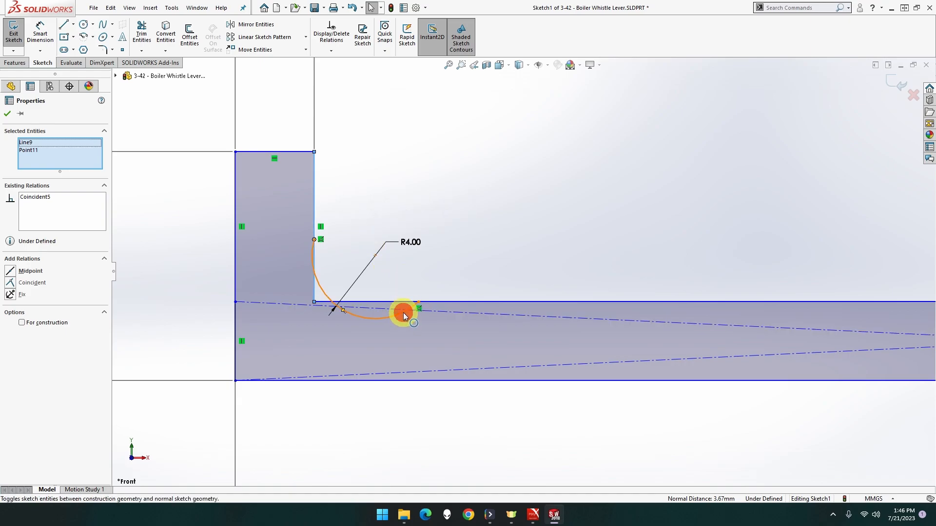
pyautogui.keyDown('ctrl'); pyautogui.click(448, 304); pyautogui.keyUp('ctrl')
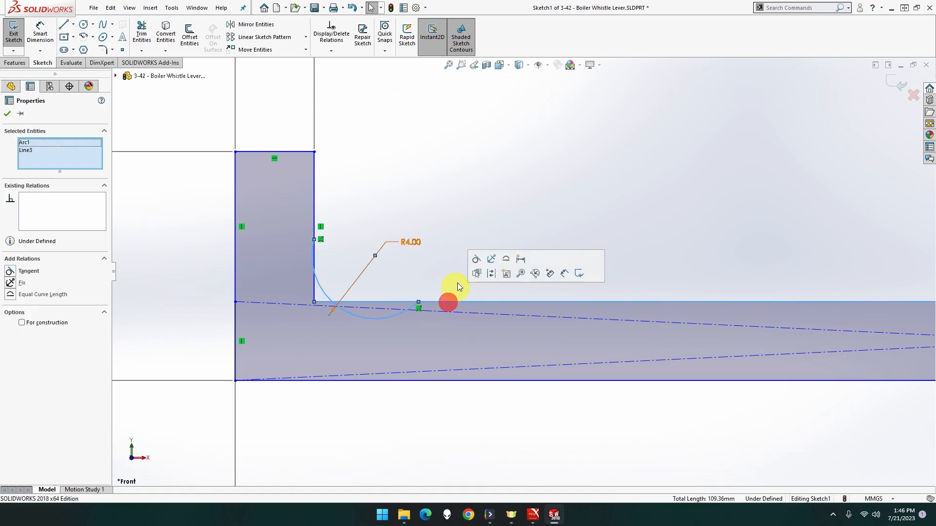
pyautogui.click(476, 261)
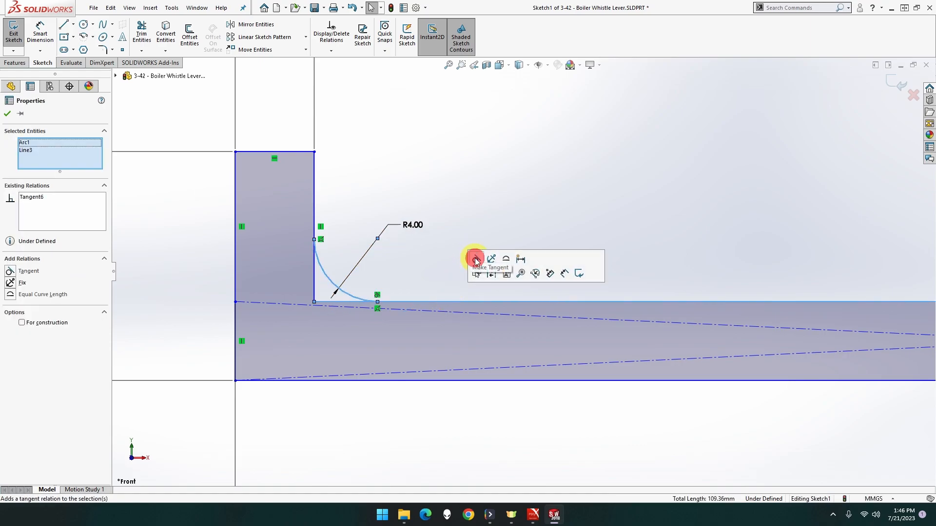
# Make the arc tangent to the upright's inner vertical line.
pyautogui.click(317, 258)
pyautogui.click(318, 214)
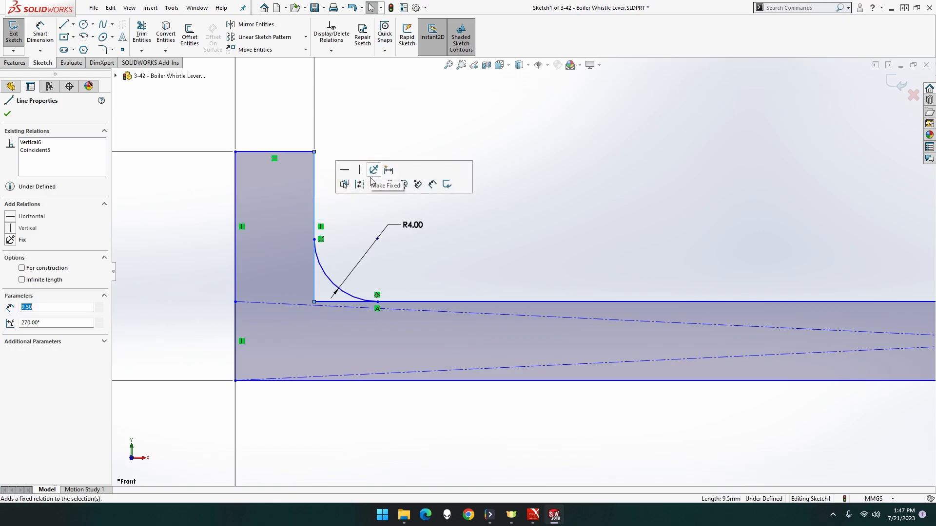
pyautogui.click(341, 213)
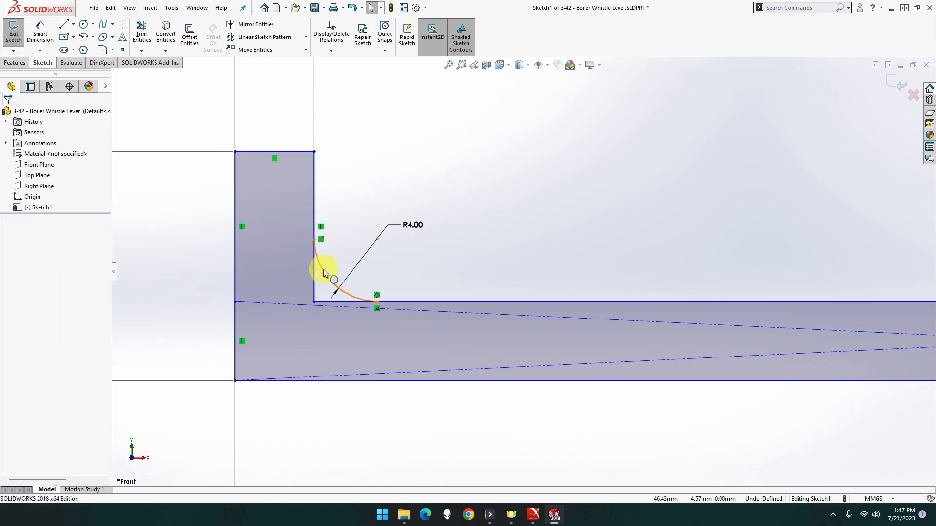
pyautogui.click(323, 269)
pyautogui.keyDown('ctrl'); pyautogui.click(316, 204); pyautogui.keyUp('ctrl')
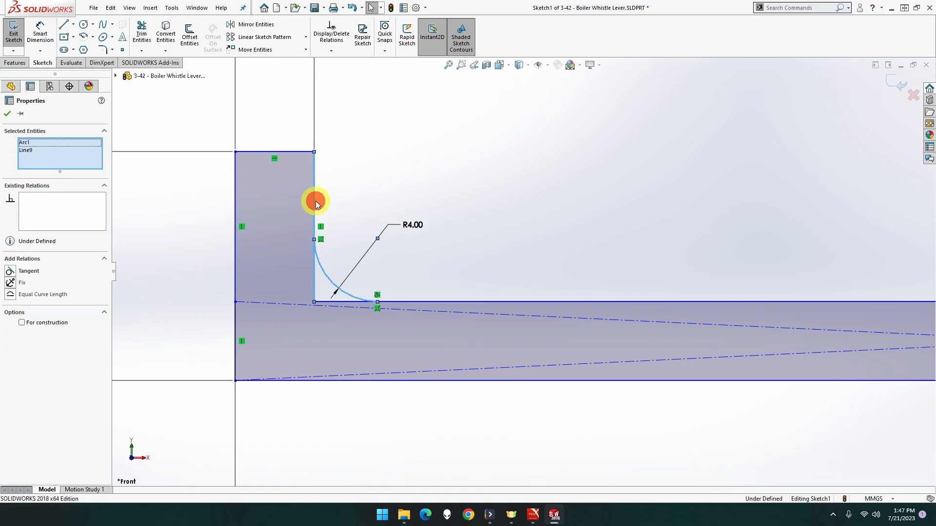
pyautogui.click(344, 157)
pyautogui.click(349, 222)
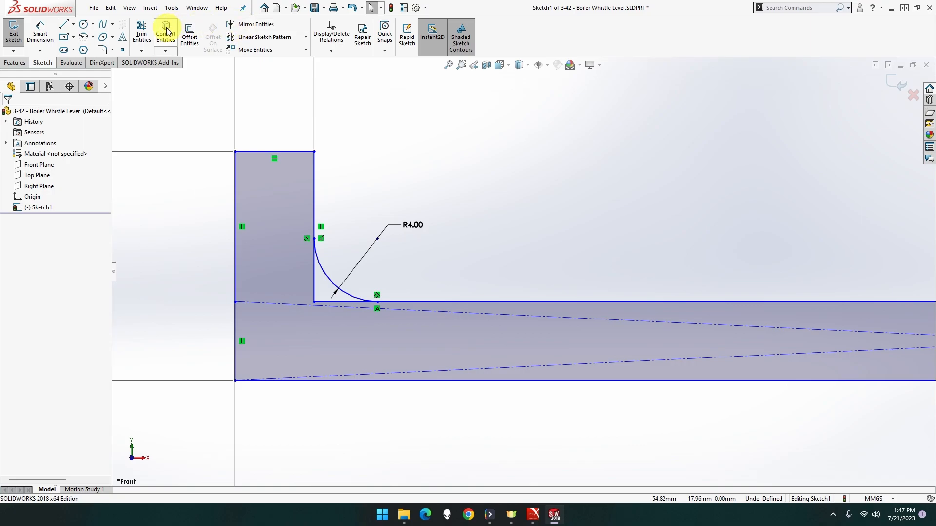
# Trim away the corner lines outside the fillet arc and the diagonal construction lines inside the bar.
pyautogui.click(142, 33)
pyautogui.moveTo(310, 282); pyautogui.dragTo(332, 303)
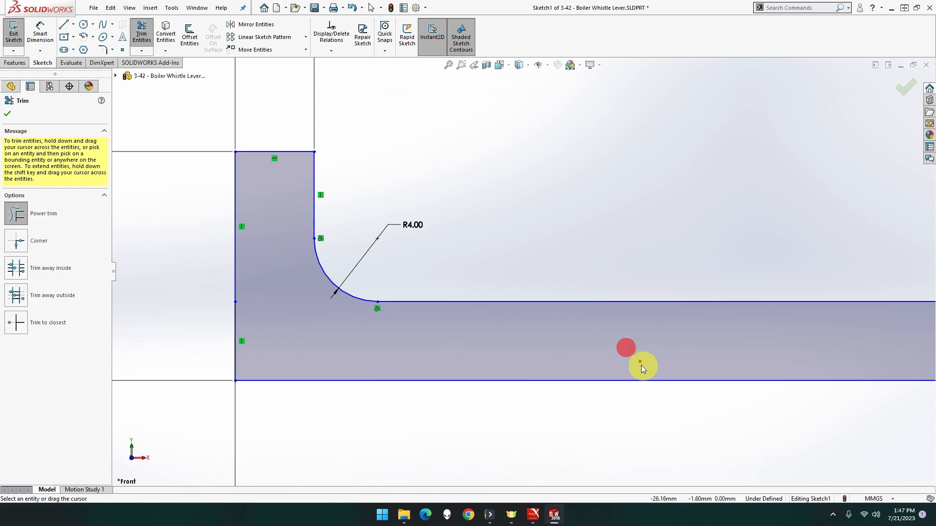
pyautogui.scroll(5, 607, 338)
pyautogui.scroll(-4, 800, 311)
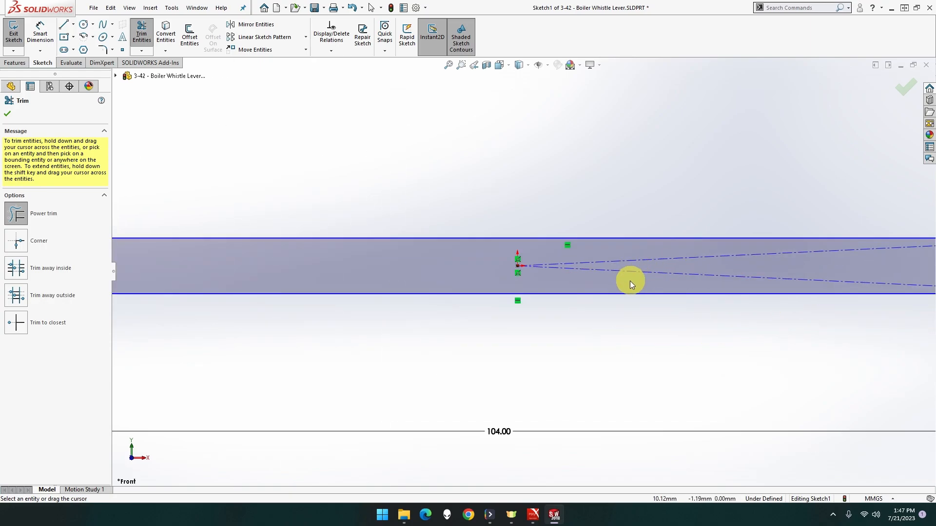
pyautogui.click(627, 264)
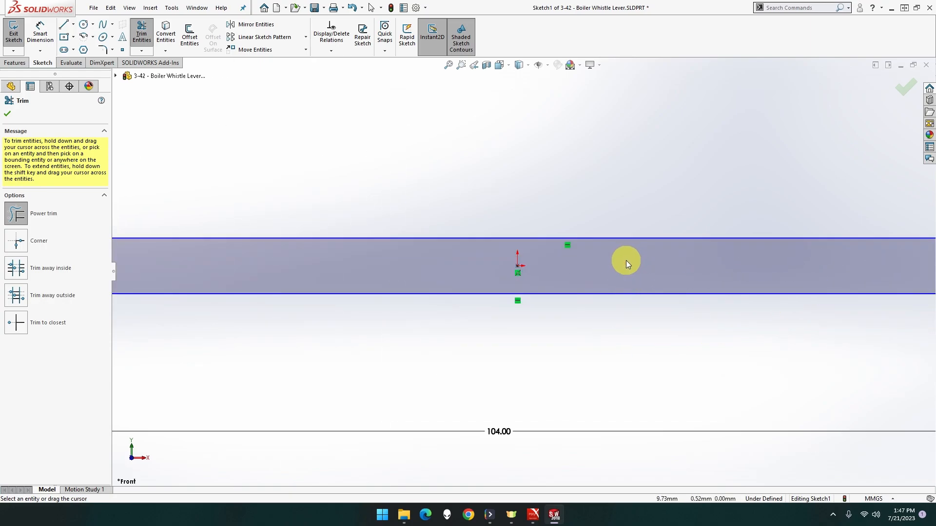
pyautogui.press('Escape')
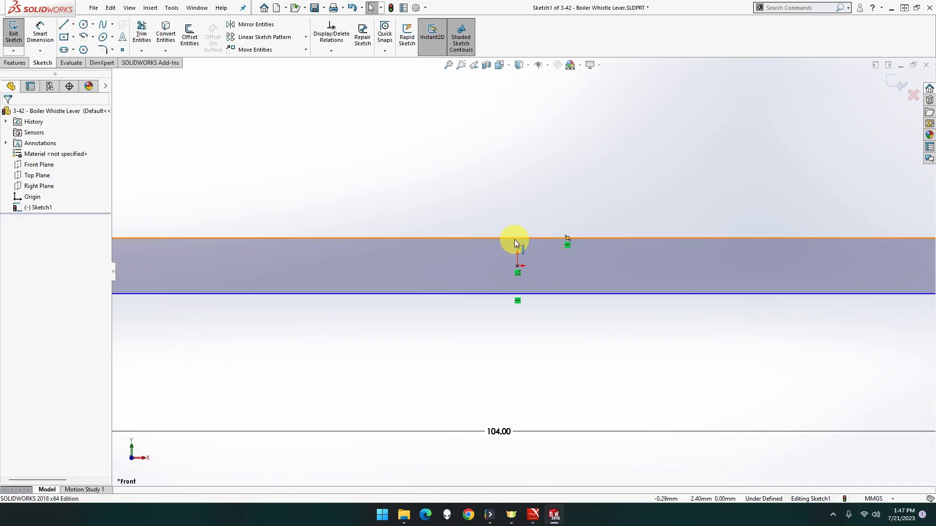
# Try to make the midpoint of the bar's upper line coincident with the origin.
pyautogui.click(566, 238)
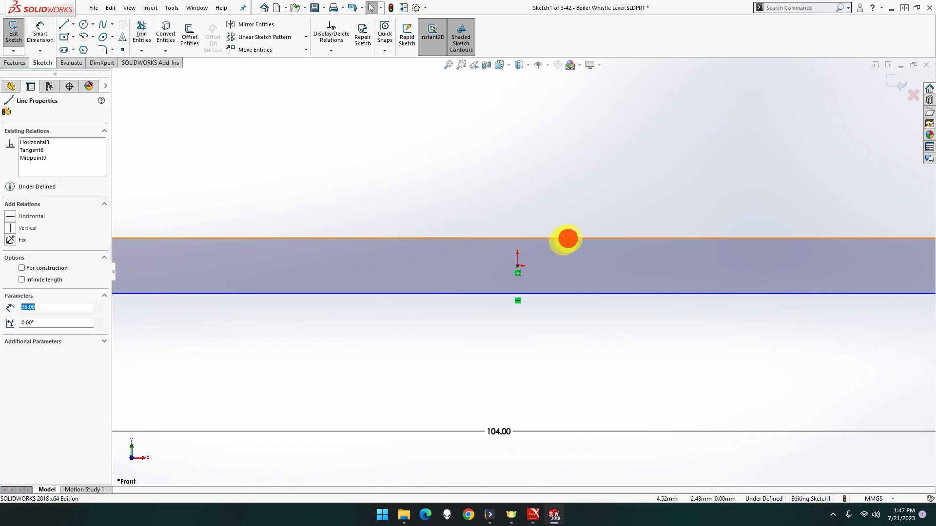
pyautogui.click(518, 267)
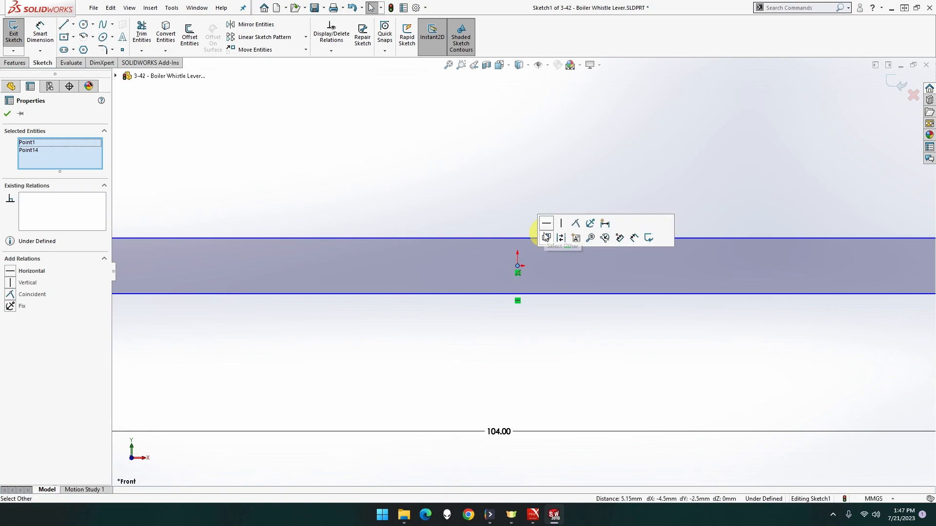
pyautogui.scroll(-2, 514, 204)
pyautogui.scroll(4, 515, 204)
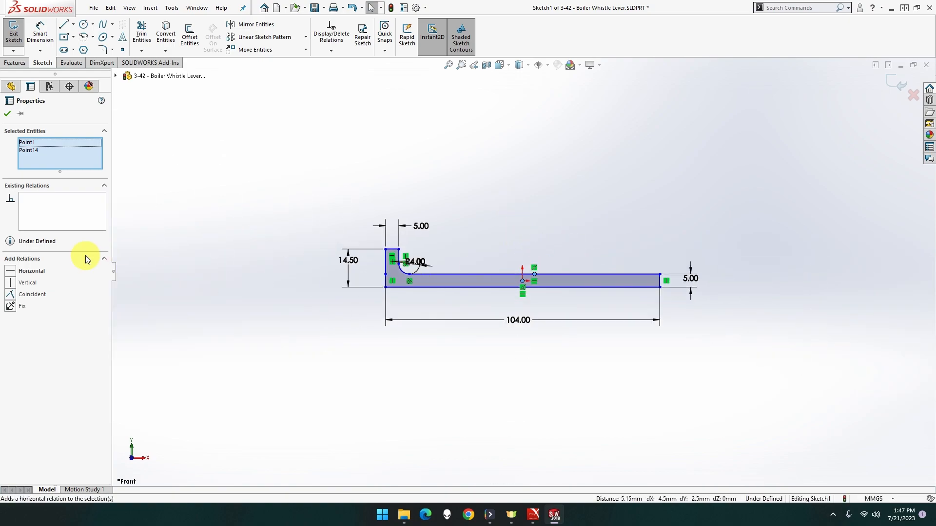
pyautogui.click(38, 297)
pyautogui.hotkey('ctrl', 'z')
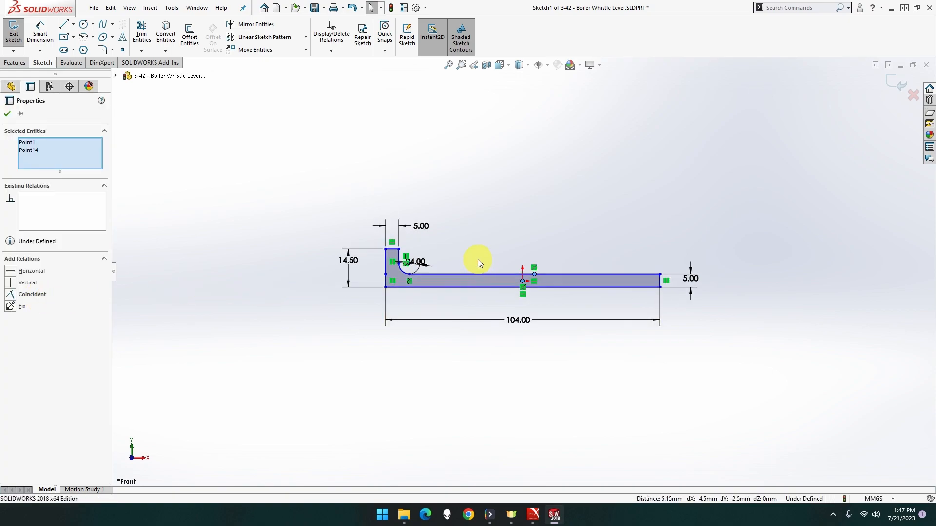
# Sketch a circle about 6.4 mm in diameter beside the upright's outer edge, clear of the profile.
pyautogui.scroll(-3, 478, 261)
pyautogui.click(464, 268)
pyautogui.scroll(-2, 421, 270)
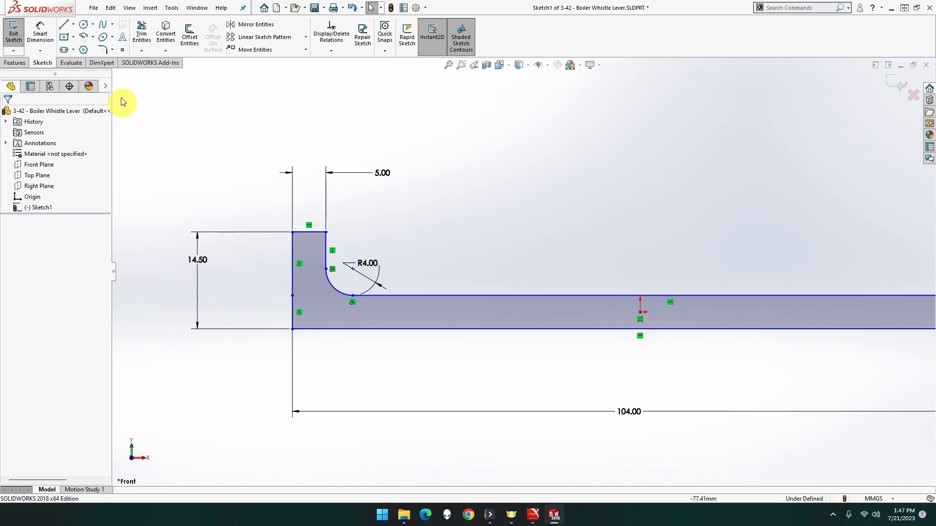
pyautogui.click(84, 24)
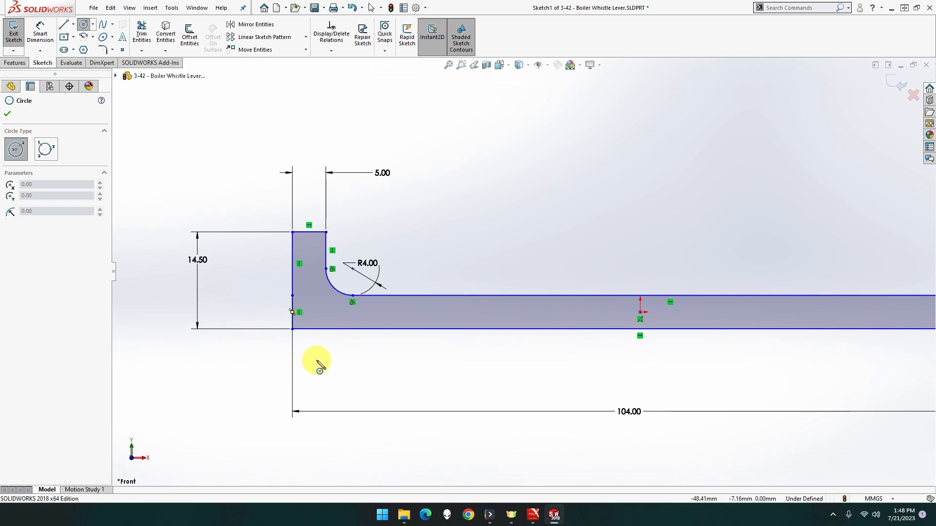
pyautogui.click(255, 301)
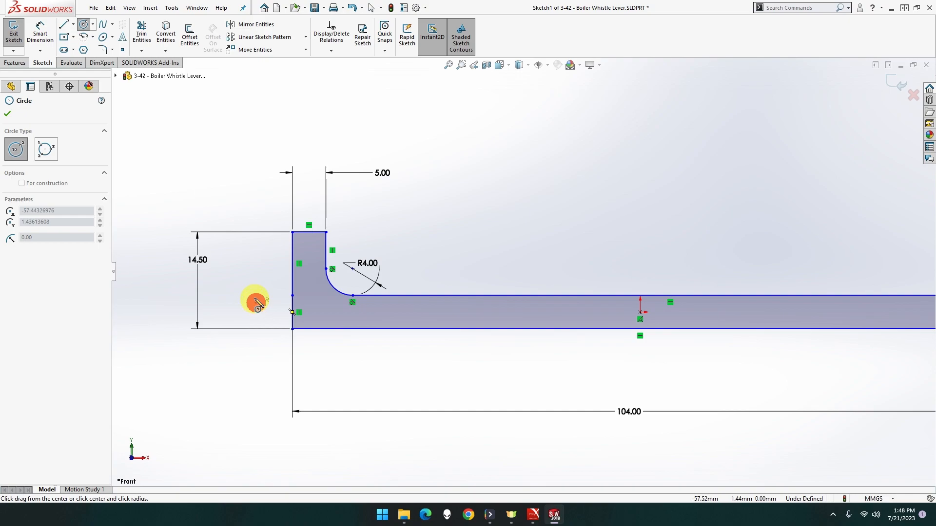
pyautogui.click(258, 282)
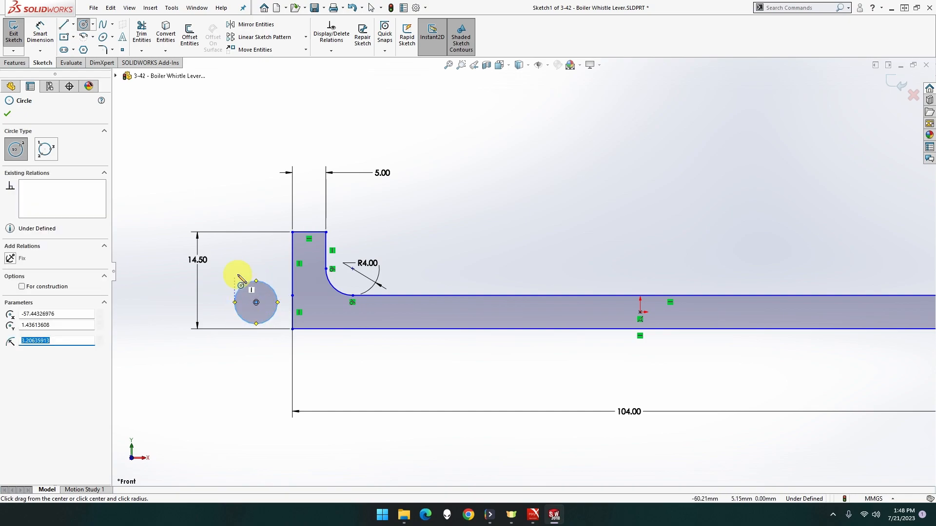
# Dimension the diameter of the circle beside the upright at 6 mm.
pyautogui.click(40, 33)
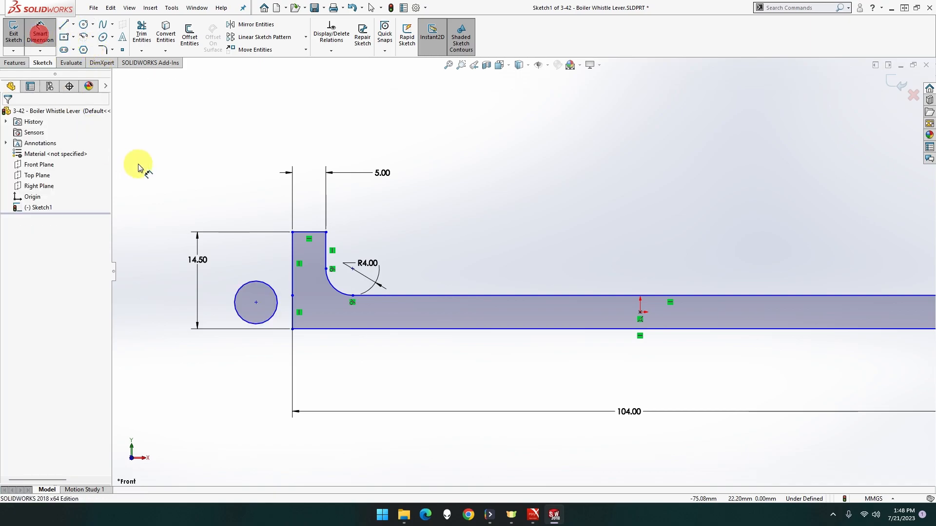
pyautogui.click(247, 285)
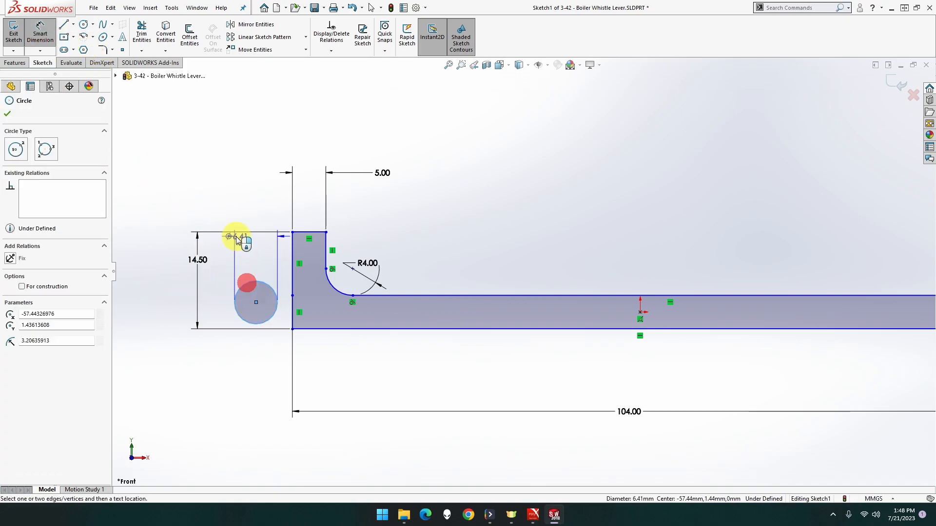
pyautogui.click(163, 211)
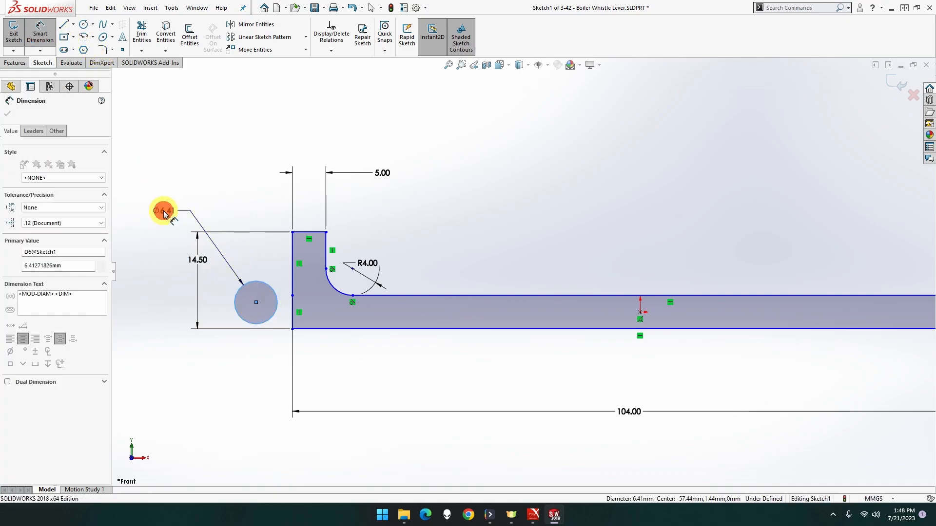
pyautogui.write('6')
pyautogui.press('Return')
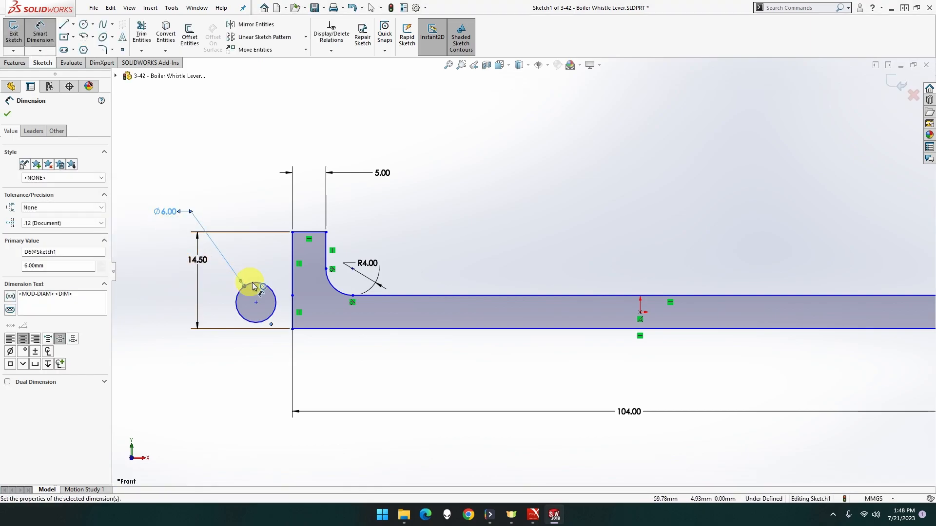
# Delete the circle beside the upright together with its diameter dimension.
pyautogui.scroll(-3, 263, 312)
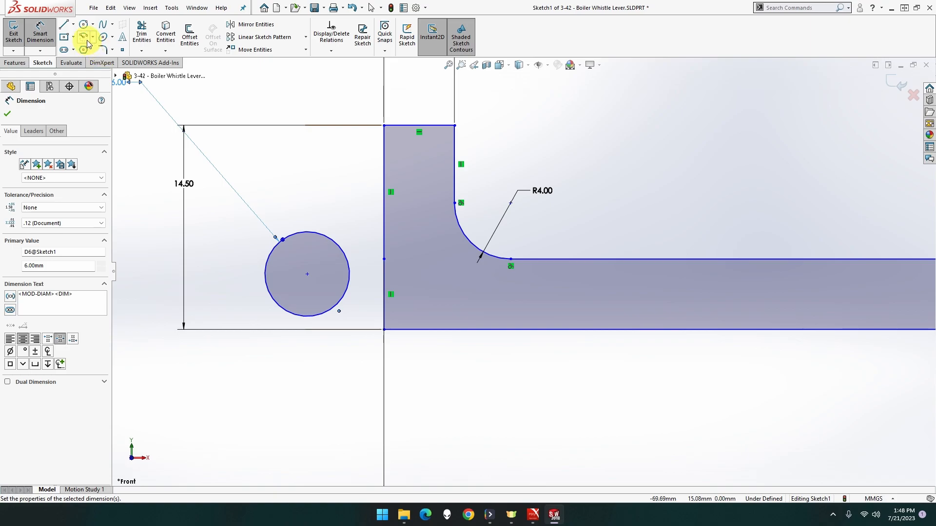
pyautogui.press('Escape')
pyautogui.click(269, 262)
pyautogui.press('Delete')
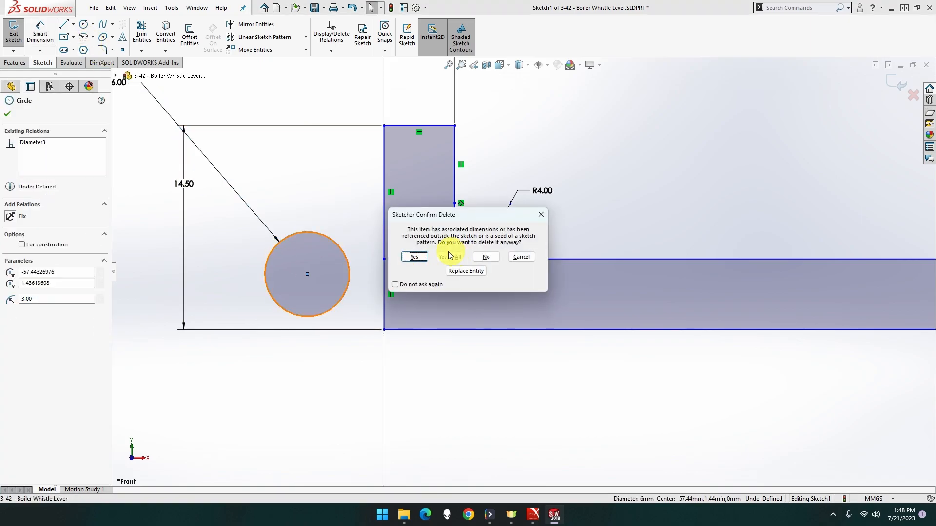
pyautogui.click(422, 258)
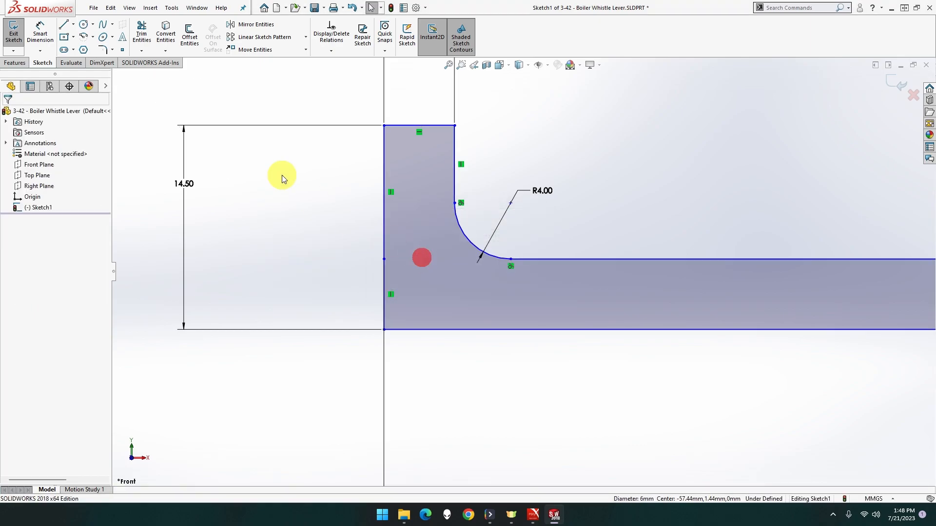
# Sketch a centre-point semicircular arc of about 2.5 mm radius beyond the upright's outer edge, with its open side facing the upright.
pyautogui.click(83, 36)
pyautogui.click(297, 279)
pyautogui.click(297, 243)
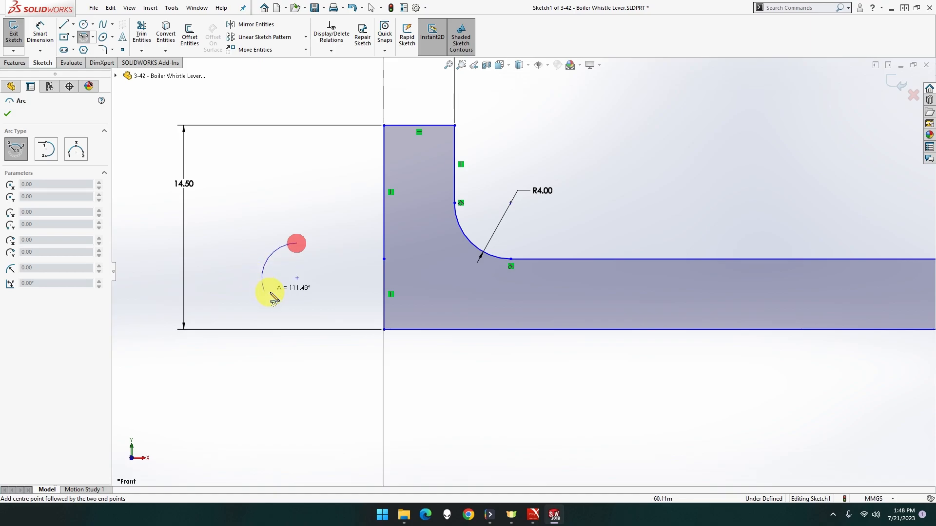
pyautogui.click(296, 304)
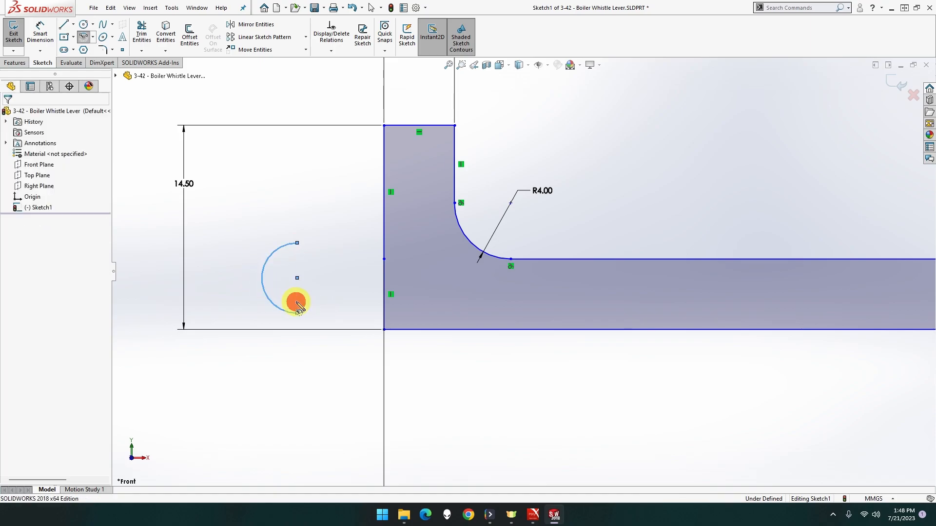
# Dimension the radius of the semicircular arc beside the upright at 3 mm.
pyautogui.click(40, 33)
pyautogui.click(274, 251)
pyautogui.click(231, 204)
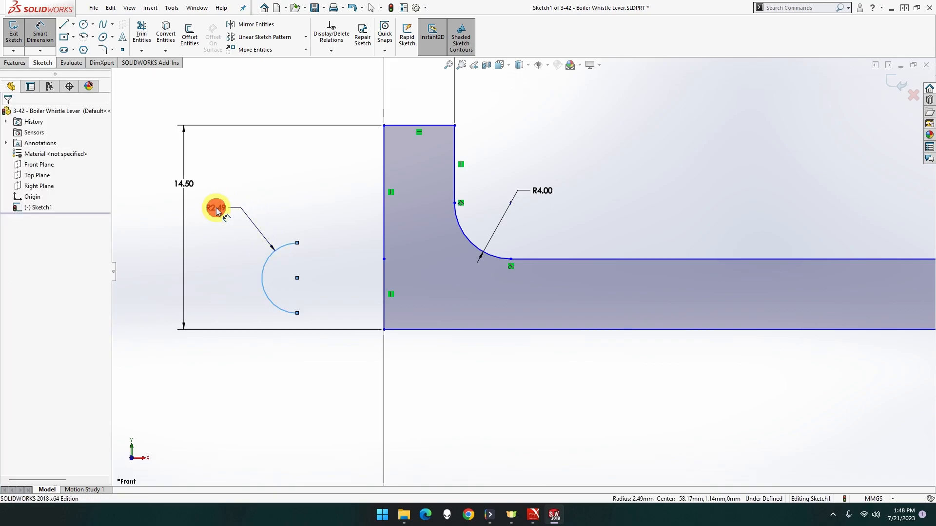
pyautogui.write('3')
pyautogui.press('Return')
pyautogui.press('Escape')
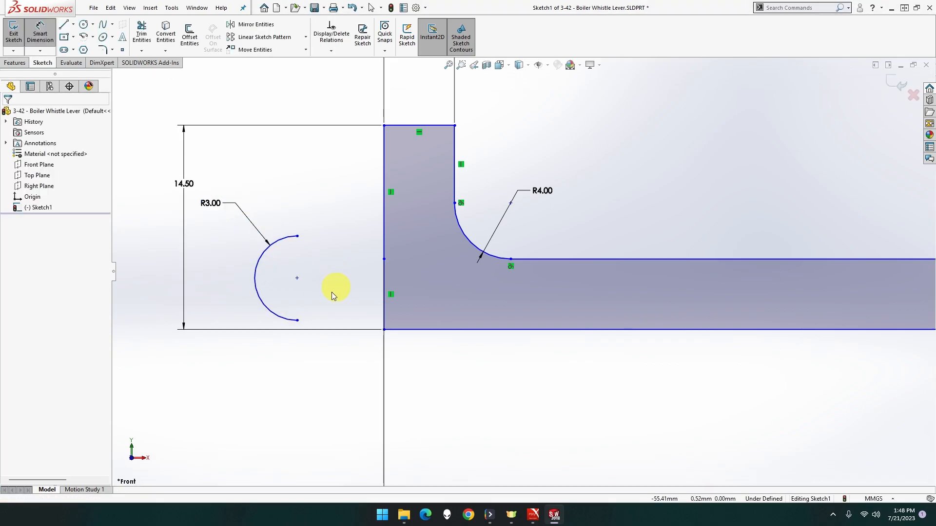
# Merge the arc's lower endpoint with the profile's lower corner at the base of the upright.
pyautogui.click(299, 320)
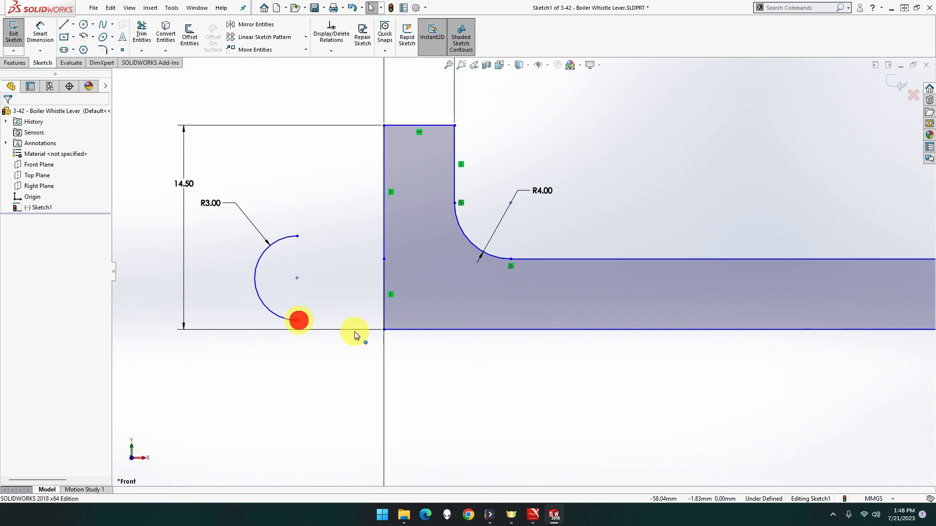
pyautogui.keyDown('ctrl'); pyautogui.click(384, 330); pyautogui.keyUp('ctrl')
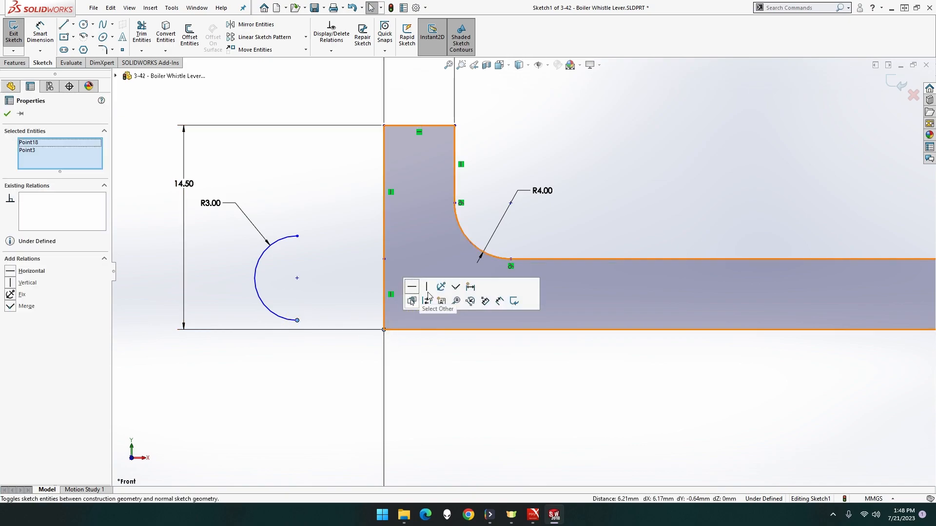
pyautogui.click(455, 289)
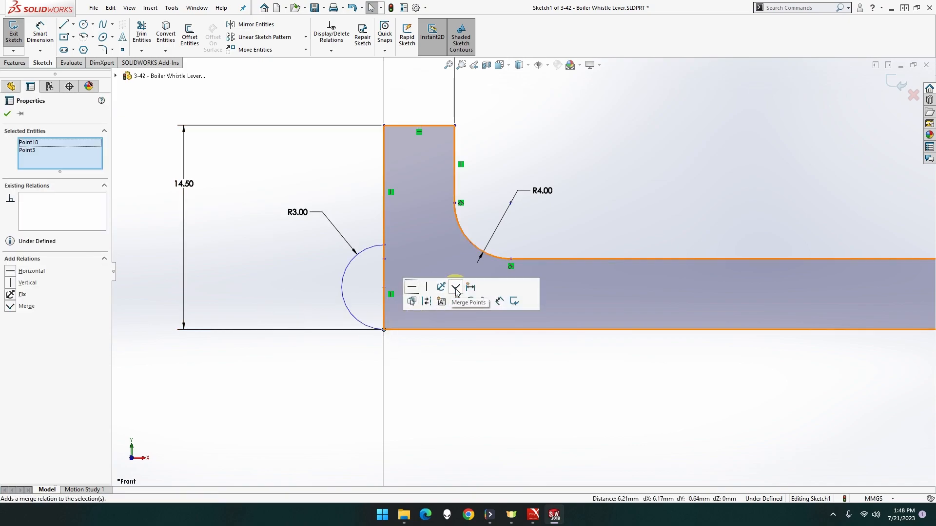
# Make the arc's upper endpoint coincident with the upright's outer edge and trim away the edge segments enclosed by the arc.
pyautogui.click(385, 247)
pyautogui.click(385, 246)
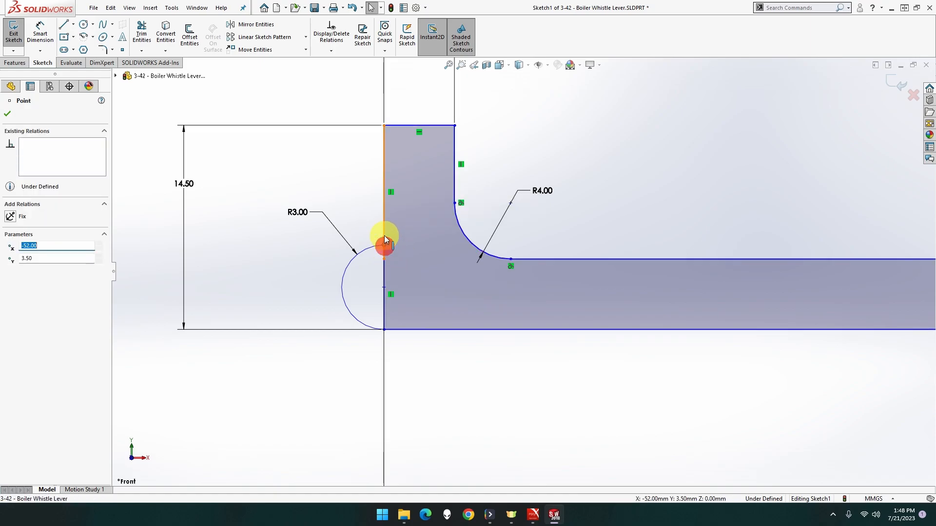
pyautogui.keyDown('ctrl'); pyautogui.click(384, 233); pyautogui.keyUp('ctrl')
pyautogui.click(428, 191)
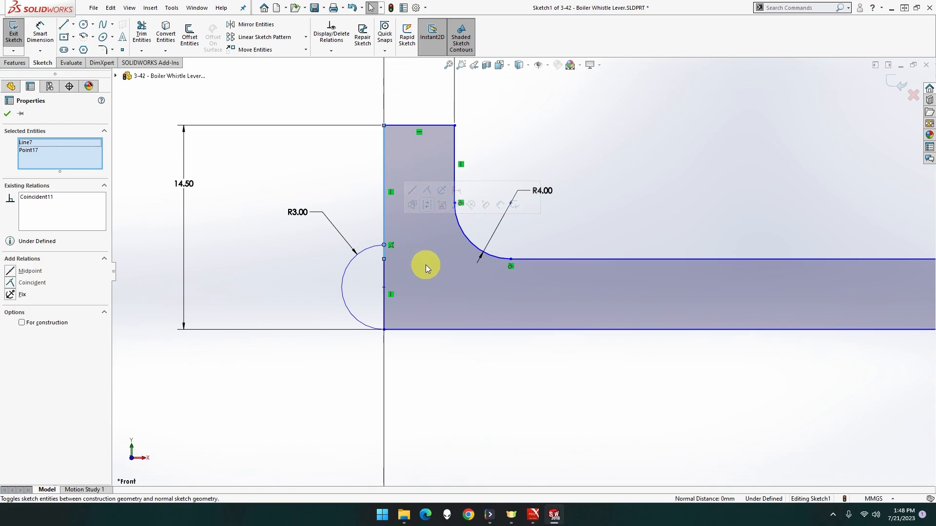
pyautogui.click(294, 254)
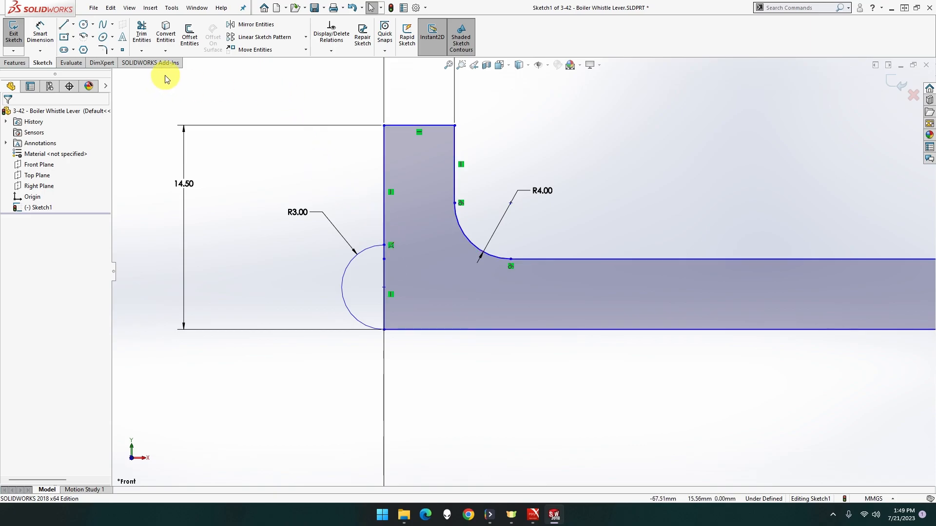
pyautogui.click(141, 35)
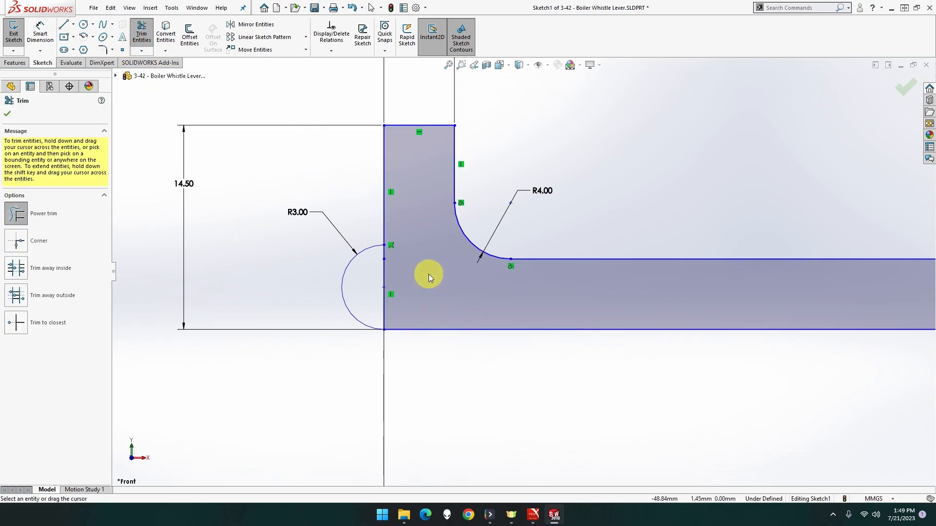
pyautogui.moveTo(399, 267)
pyautogui.mouseDown()
pyautogui.moveTo(377, 270)
pyautogui.moveTo(390, 265)
pyautogui.moveTo(380, 253)
pyautogui.moveTo(424, 274)
pyautogui.mouseUp()
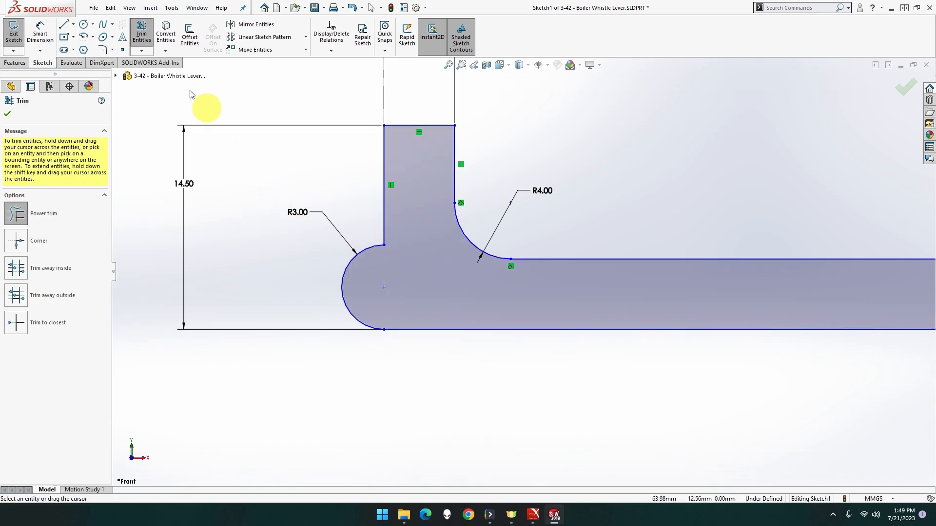
# Sketch a circle on the end arc's centre point and dimension its diameter at 3 mm.
pyautogui.click(82, 26)
pyautogui.click(384, 287)
pyautogui.click(405, 305)
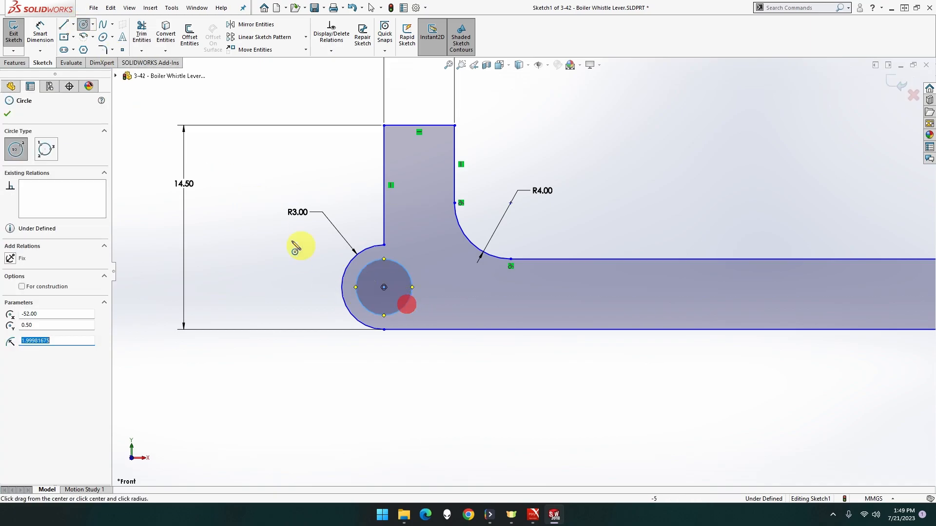
pyautogui.click(48, 44)
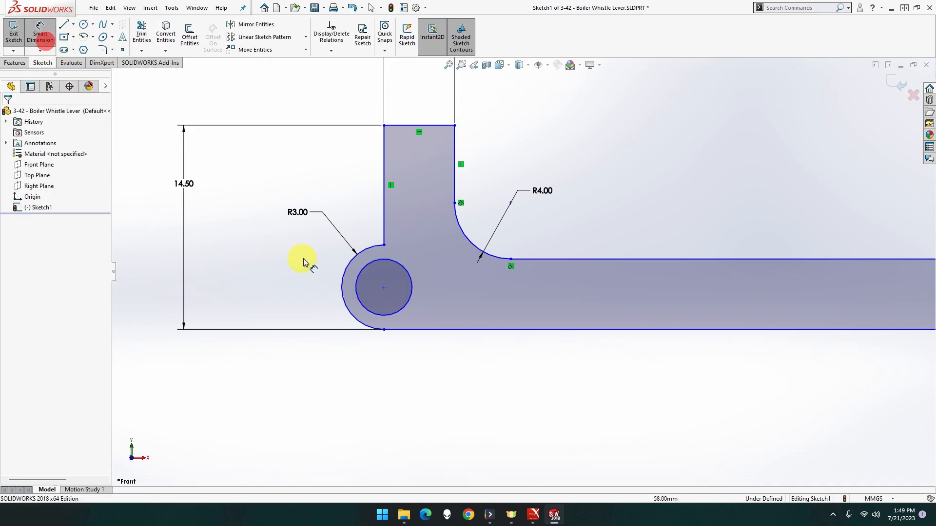
pyautogui.click(362, 271)
pyautogui.click(274, 358)
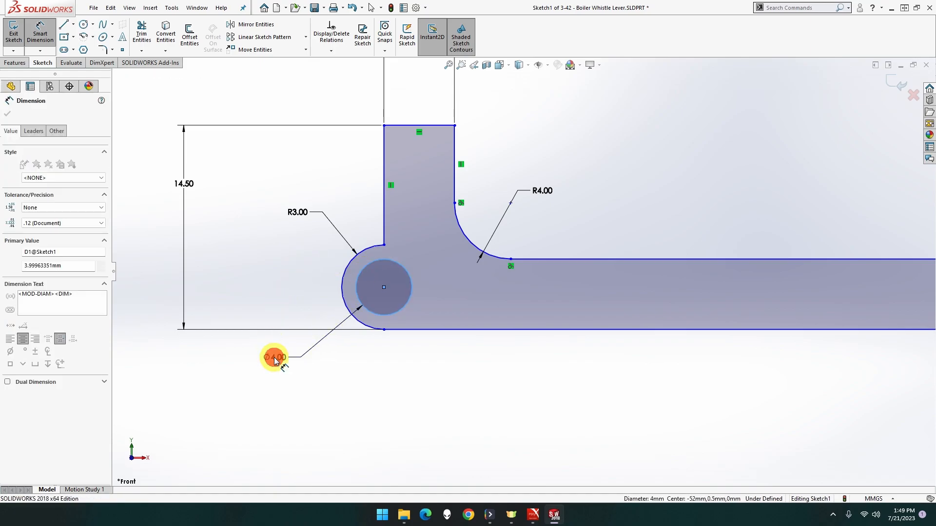
pyautogui.write('3')
pyautogui.press('Return')
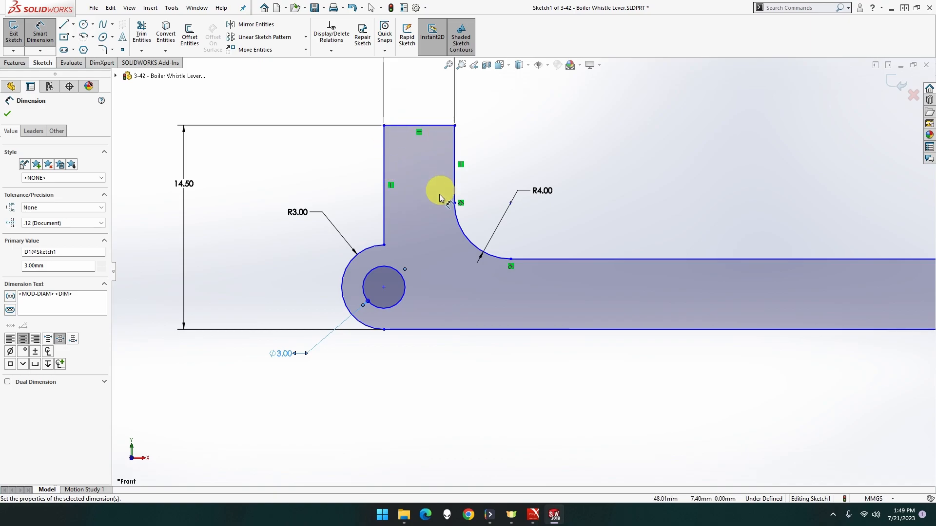
# Sketch a circle about 2.9 mm in diameter inside the bar near its free end.
pyautogui.scroll(2, 435, 286)
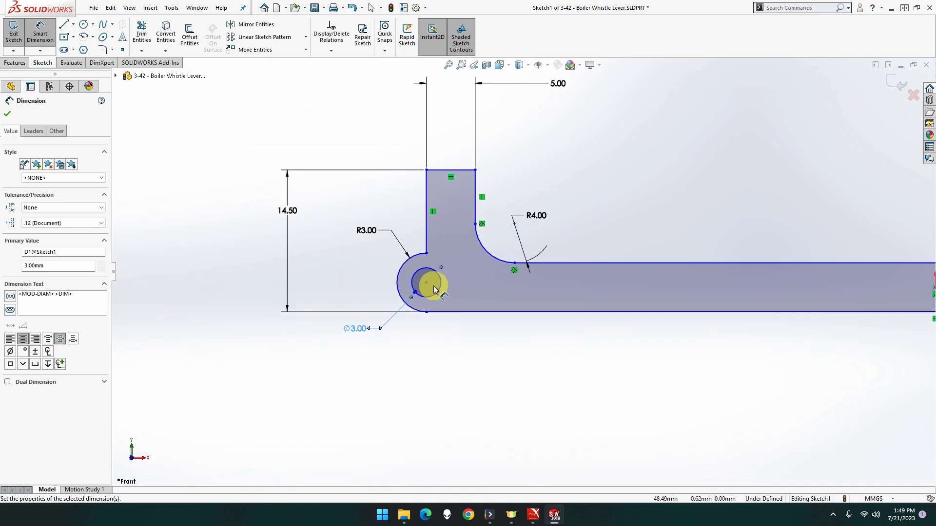
pyautogui.scroll(4, 710, 299)
pyautogui.scroll(-3, 672, 264)
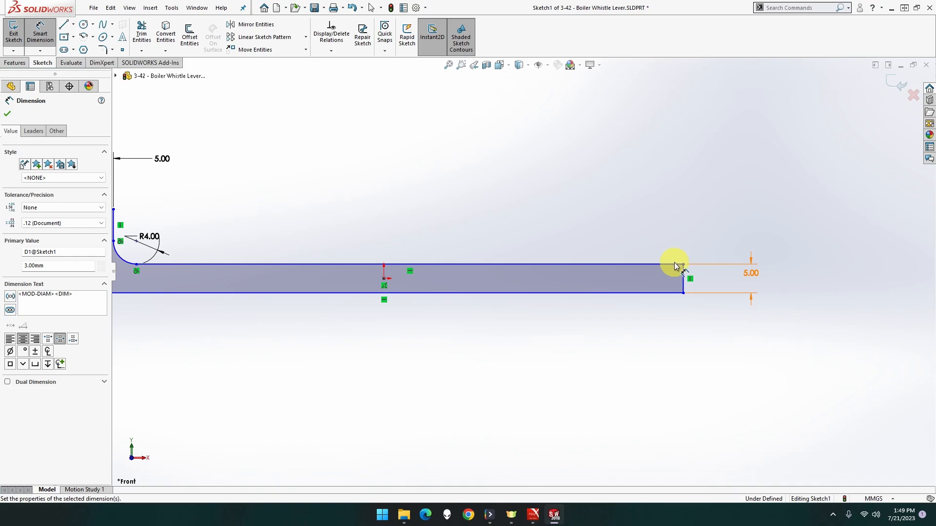
pyautogui.scroll(-5, 691, 274)
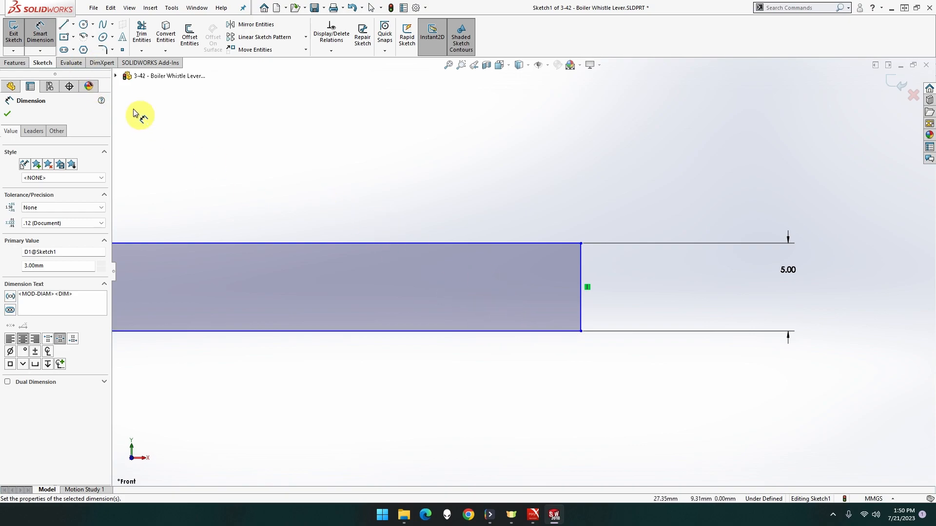
pyautogui.click(86, 27)
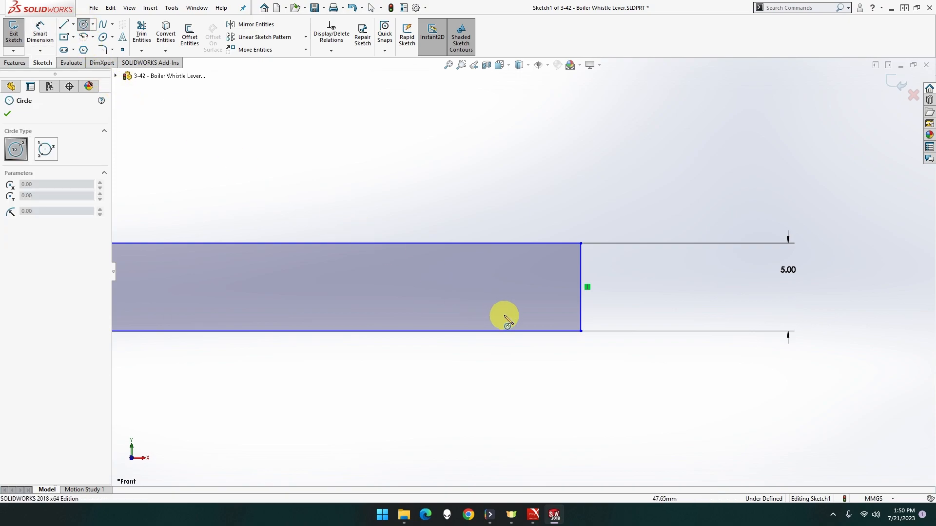
pyautogui.click(500, 279)
pyautogui.click(517, 297)
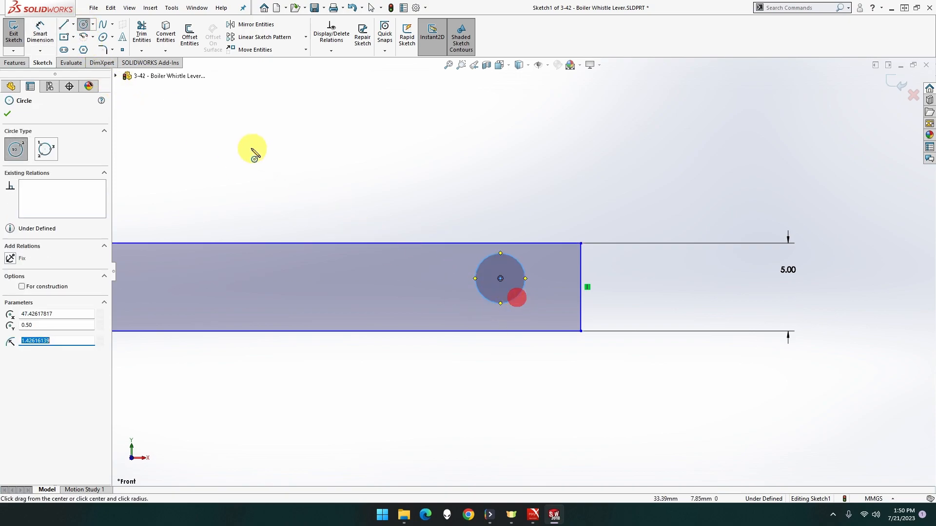
# Dimension the diameter of the circle near the bar's free end at 2 mm.
pyautogui.click(37, 39)
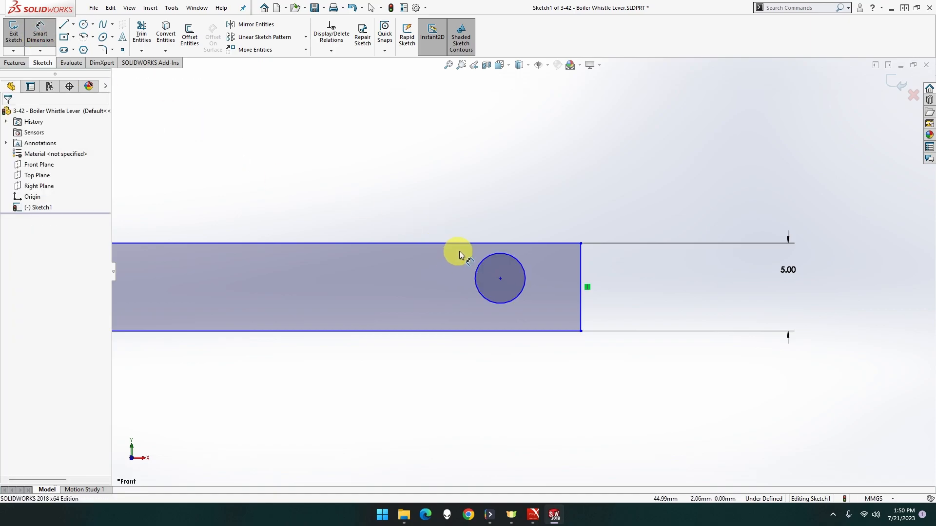
pyautogui.click(482, 258)
pyautogui.click(404, 189)
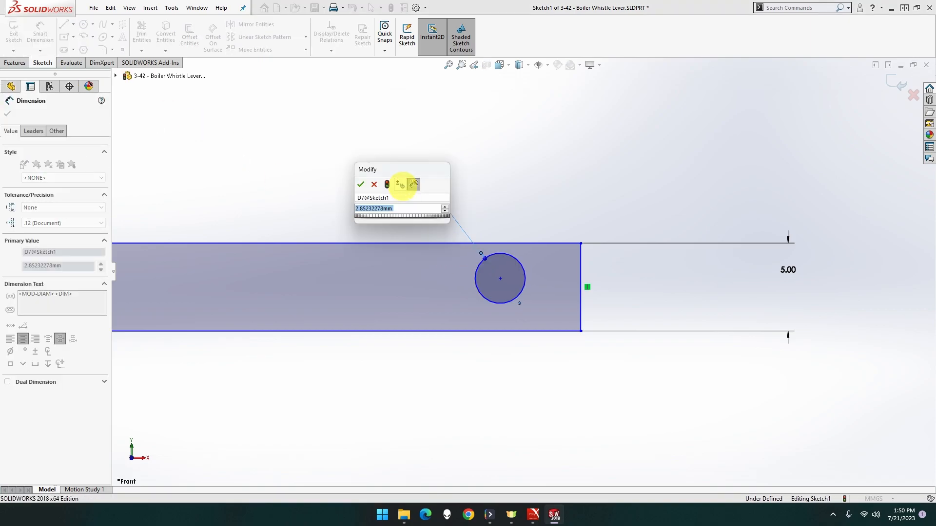
pyautogui.write('2')
pyautogui.press('Return')
pyautogui.press('Escape')
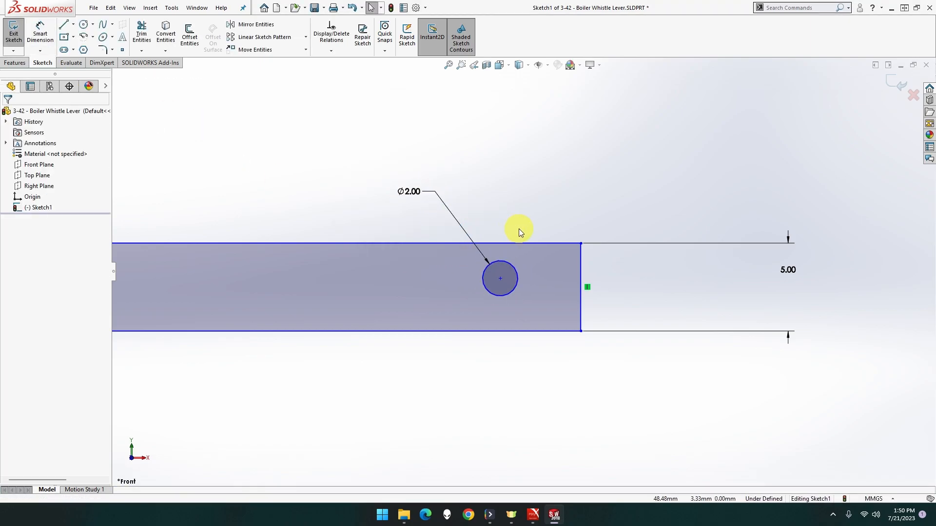
pyautogui.click(515, 266)
pyautogui.click(174, 139)
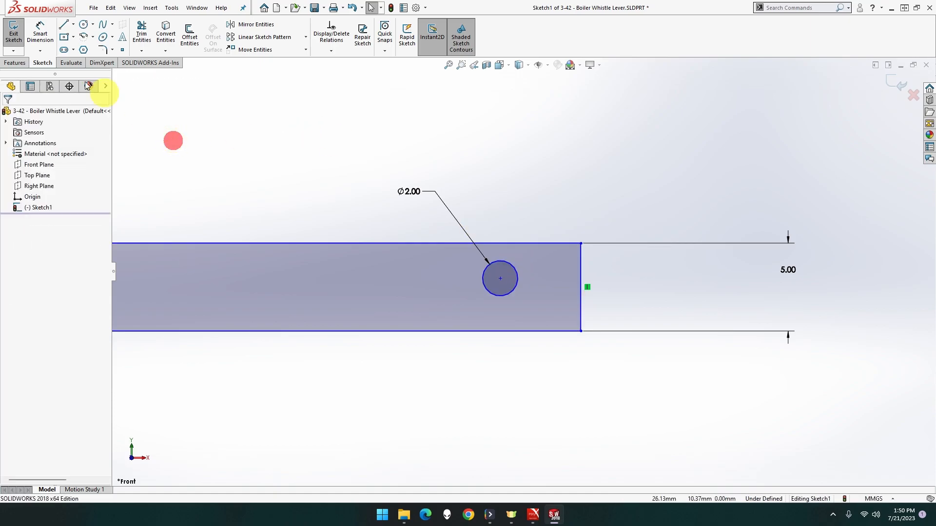
# Dimension the distance from the bar's upper edge to the small circle's centre at 2.5 mm.
pyautogui.click(40, 35)
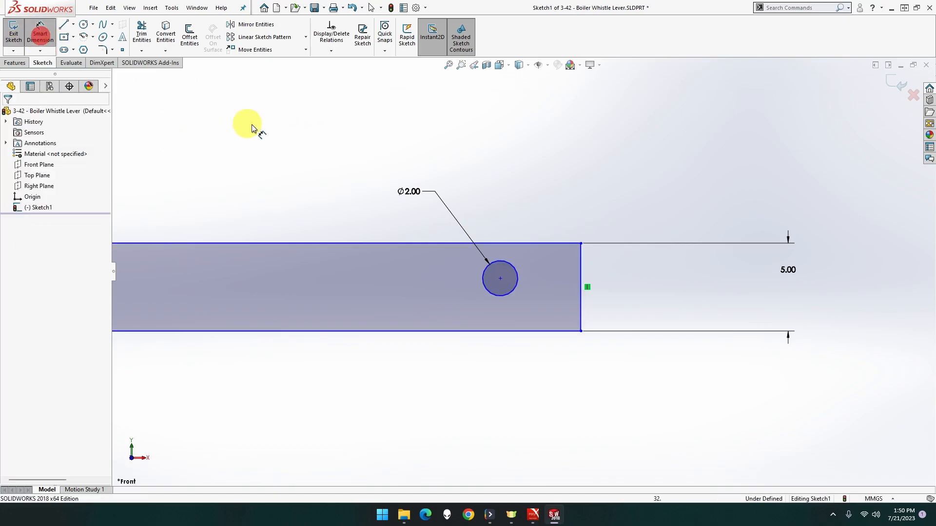
pyautogui.click(521, 243)
pyautogui.click(500, 279)
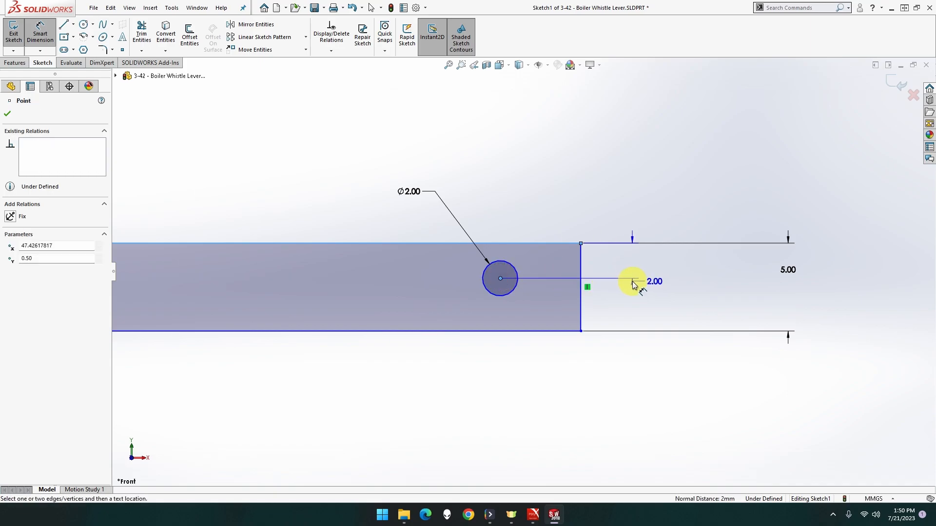
pyautogui.click(623, 200)
pyautogui.write('2.5')
pyautogui.press('Return')
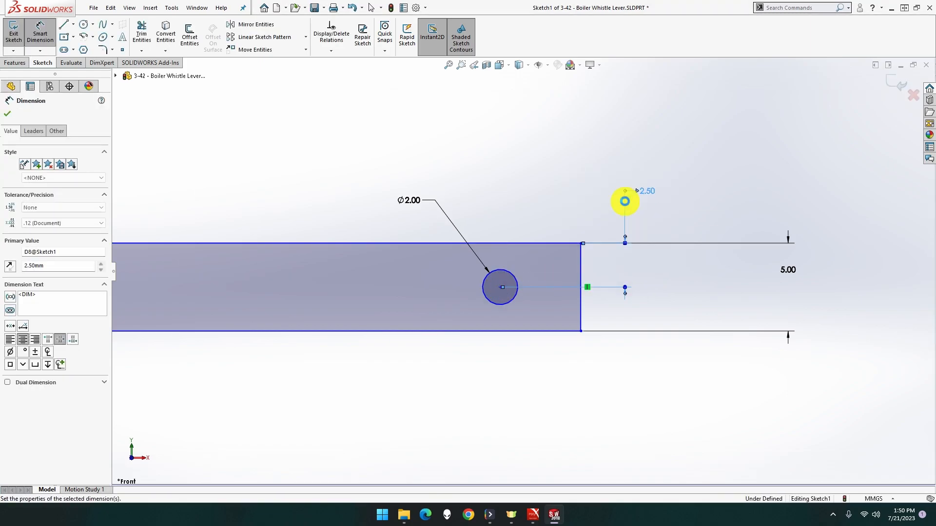
# Dimension the distance from the bar's free-end edge to the small circle's centre at 4 mm.
pyautogui.click(580, 275)
pyautogui.click(503, 286)
pyautogui.click(532, 211)
pyautogui.write('4')
pyautogui.press('Return')
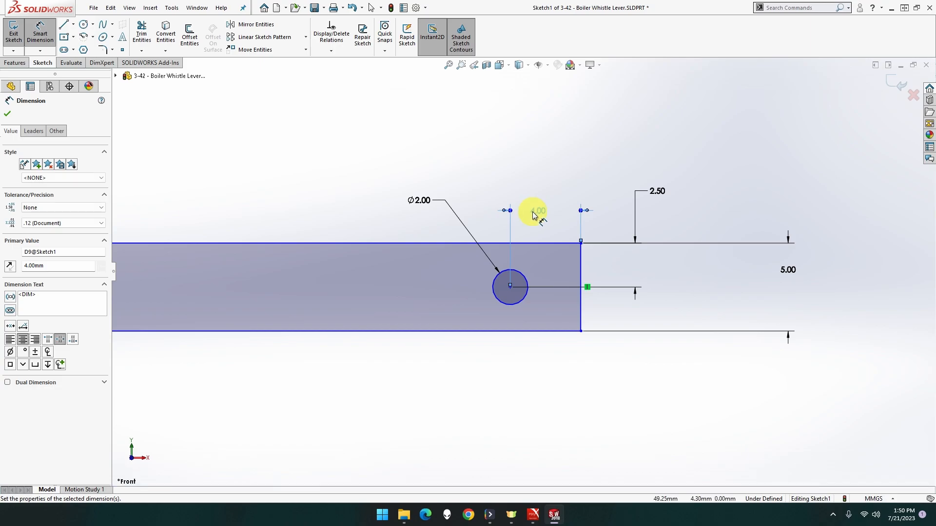
pyautogui.click(561, 208)
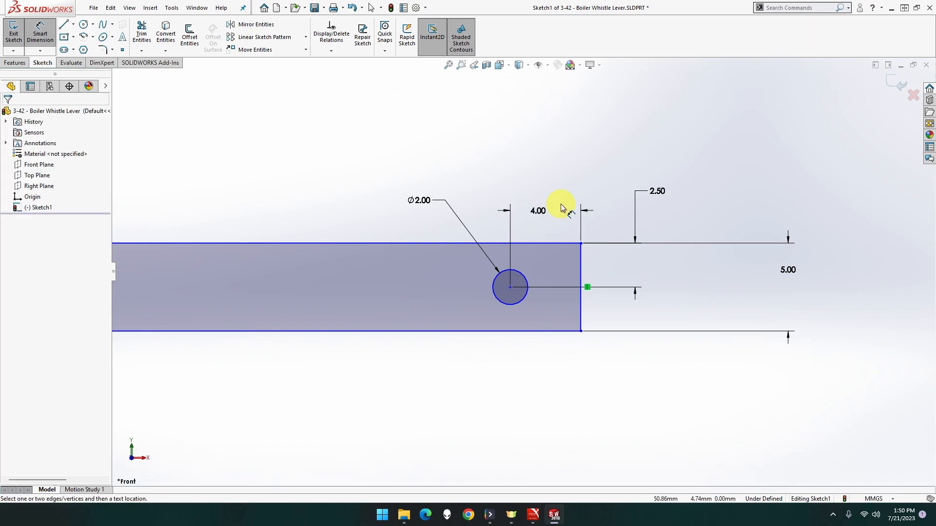
# Move the whole lever profile up by its long upper edge, clear of the sketch origin.
pyautogui.scroll(4, 408, 241)
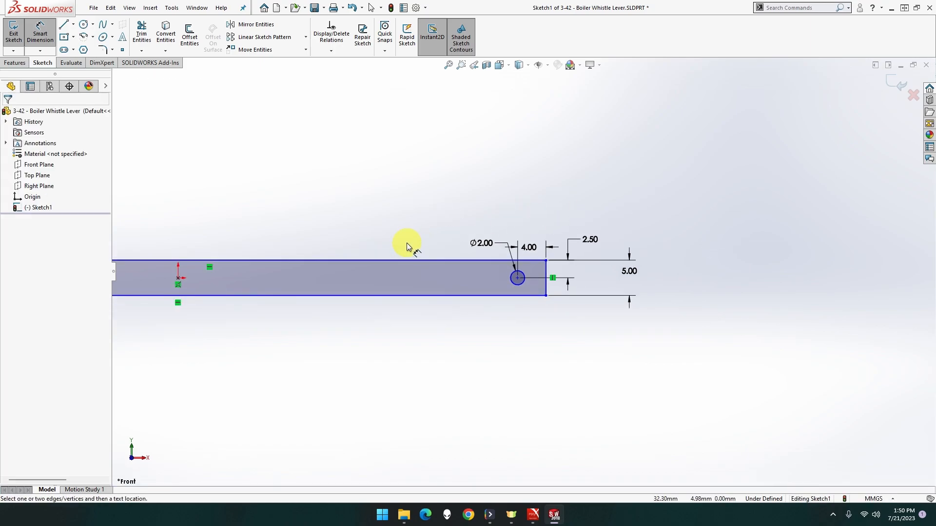
pyautogui.scroll(3, 344, 267)
pyautogui.scroll(2, 342, 265)
pyautogui.press('Escape')
pyautogui.click(382, 268)
pyautogui.moveTo(383, 263)
pyautogui.mouseDown()
pyautogui.moveTo(398, 192)
pyautogui.moveTo(412, 201)
pyautogui.mouseUp()
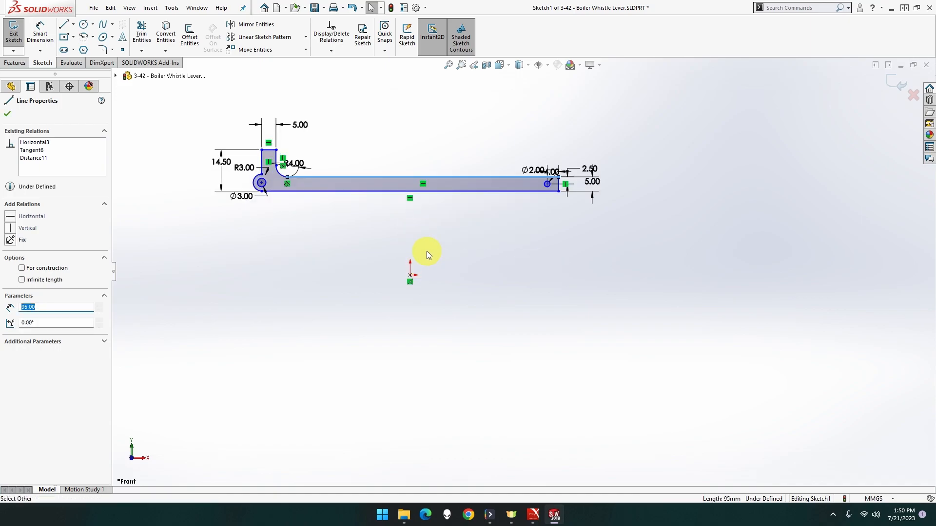
pyautogui.scroll(-1, 420, 261)
# Make the lower corner of the bar's free end coincident with the sketch origin.
pyautogui.click(412, 284)
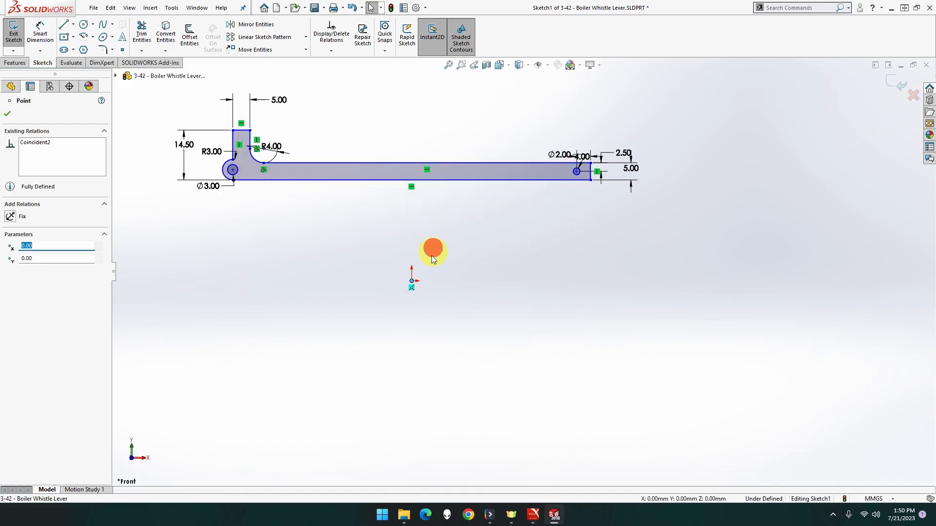
pyautogui.click(413, 279)
pyautogui.keyDown('ctrl'); pyautogui.click(592, 180); pyautogui.keyUp('ctrl')
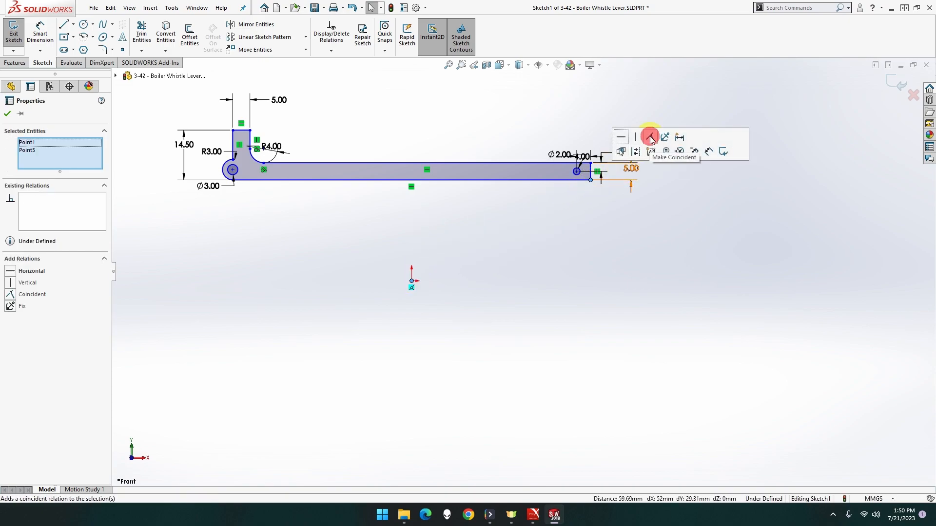
pyautogui.click(651, 139)
pyautogui.click(448, 65)
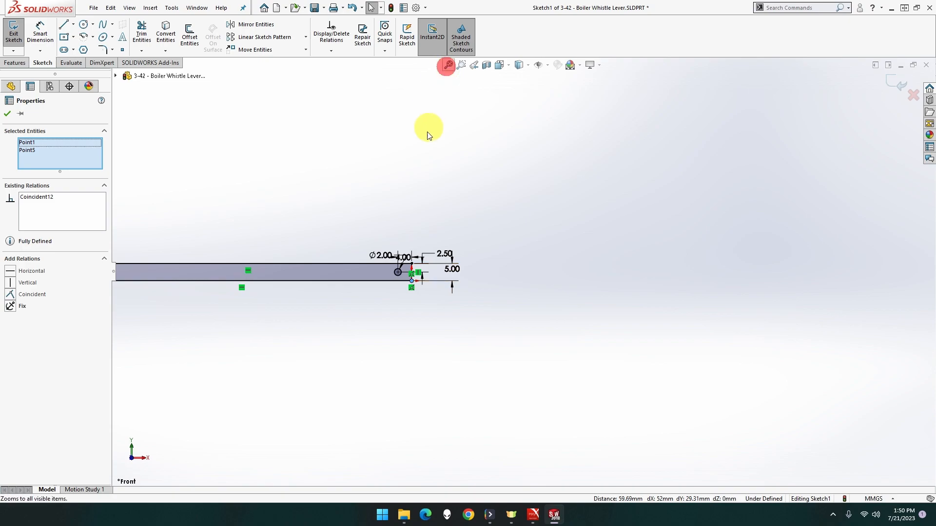
pyautogui.click(410, 246)
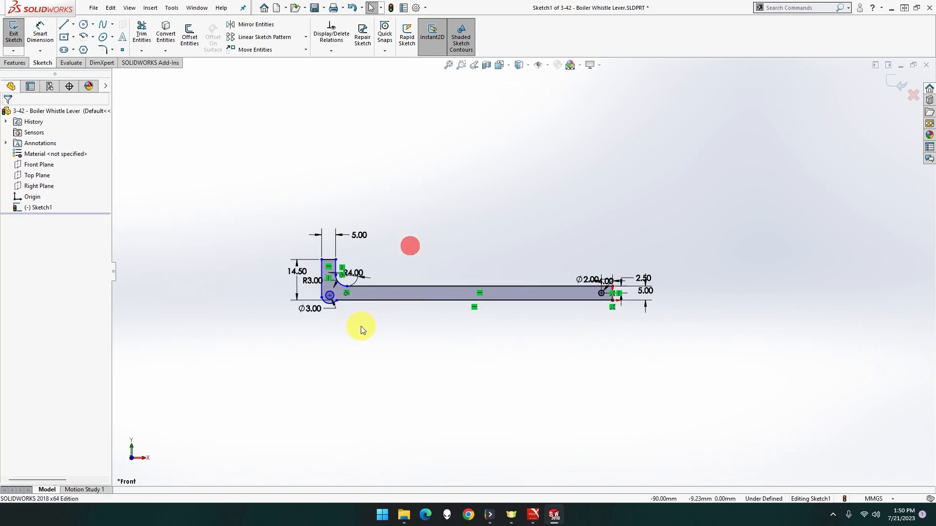
pyautogui.scroll(2, 381, 312)
pyautogui.scroll(-8, 444, 274)
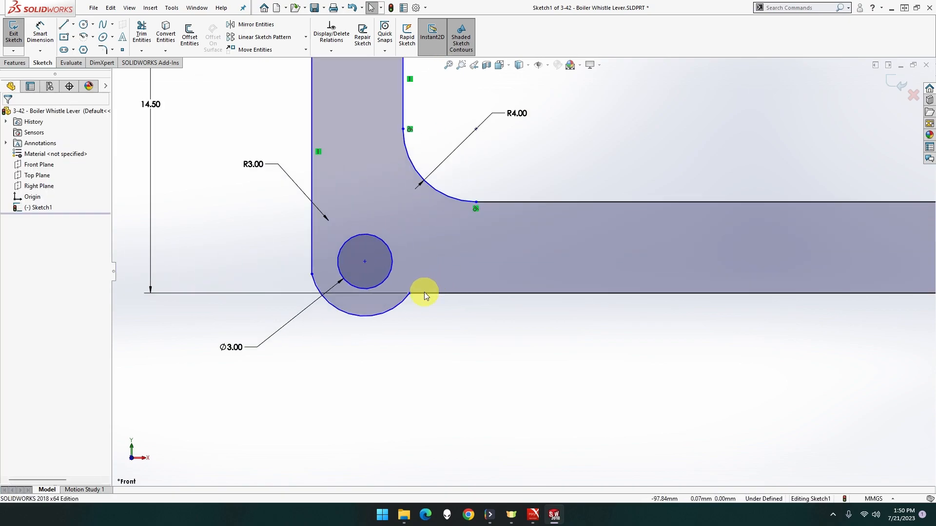
# Try to align the two endpoints of the rounded end's R3 arc vertically, and undo the relation.
pyautogui.scroll(2, 420, 310)
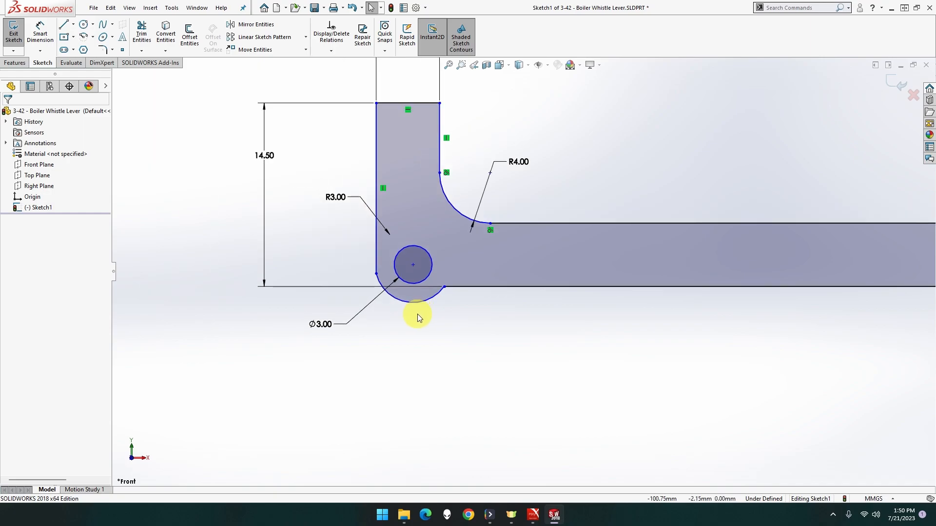
pyautogui.click(376, 274)
pyautogui.keyDown('ctrl'); pyautogui.click(443, 288); pyautogui.keyUp('ctrl')
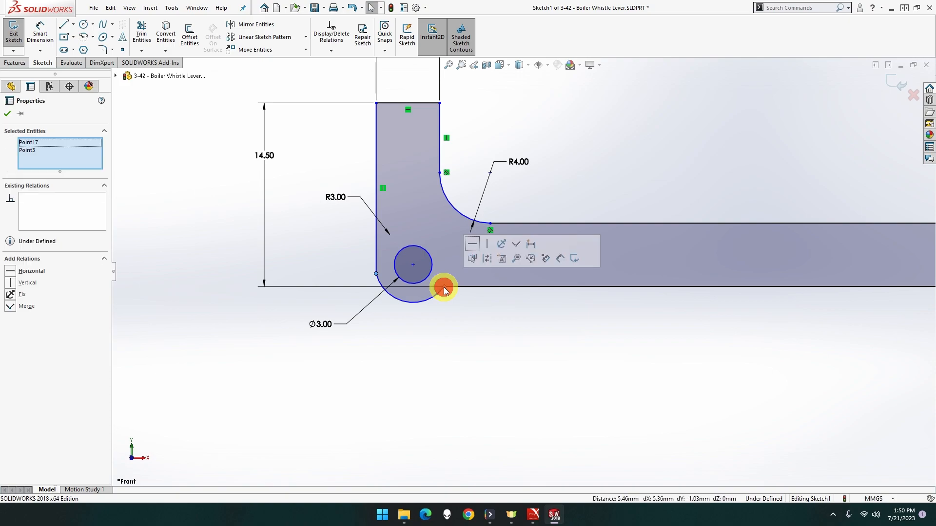
pyautogui.click(490, 245)
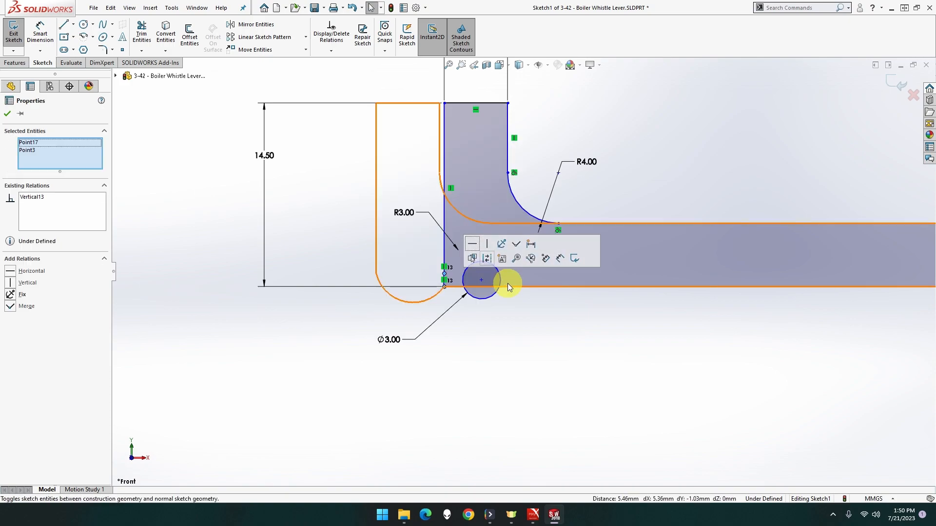
pyautogui.hotkey('ctrl', 'z')
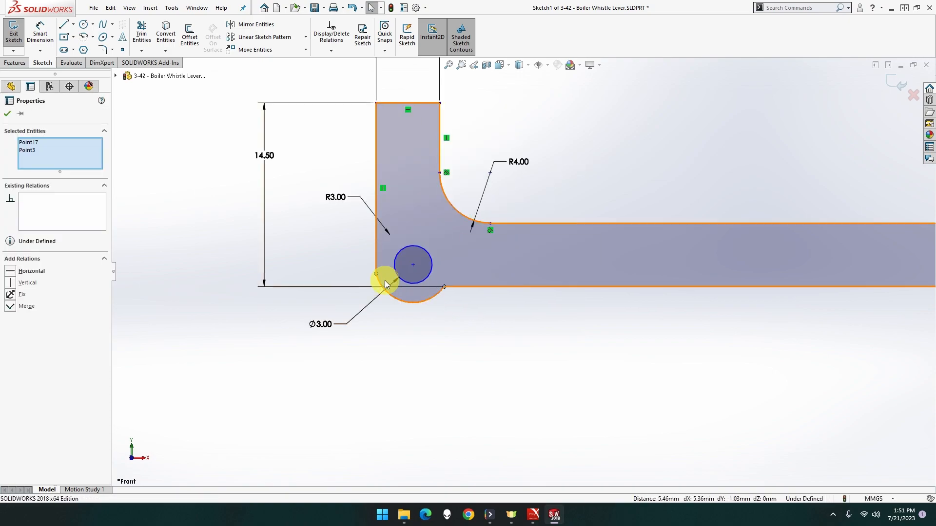
# Try to reshape the rounded end by moving the endpoints of its R3 arc.
pyautogui.click(376, 273)
pyautogui.moveTo(377, 267); pyautogui.dragTo(377, 244)
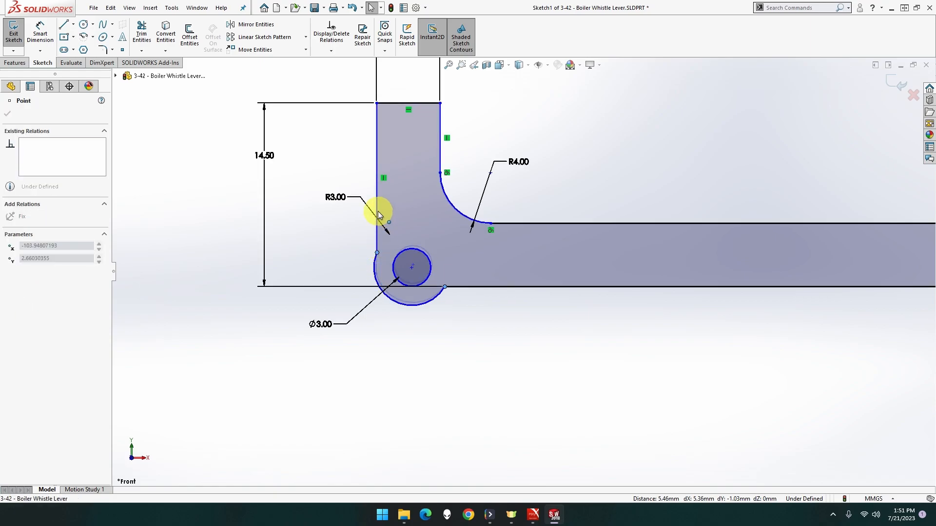
pyautogui.moveTo(378, 211); pyautogui.dragTo(379, 229)
pyautogui.moveTo(444, 287)
pyautogui.mouseDown()
pyautogui.moveTo(382, 288)
pyautogui.moveTo(364, 298)
pyautogui.moveTo(370, 258)
pyautogui.moveTo(423, 266)
pyautogui.mouseUp()
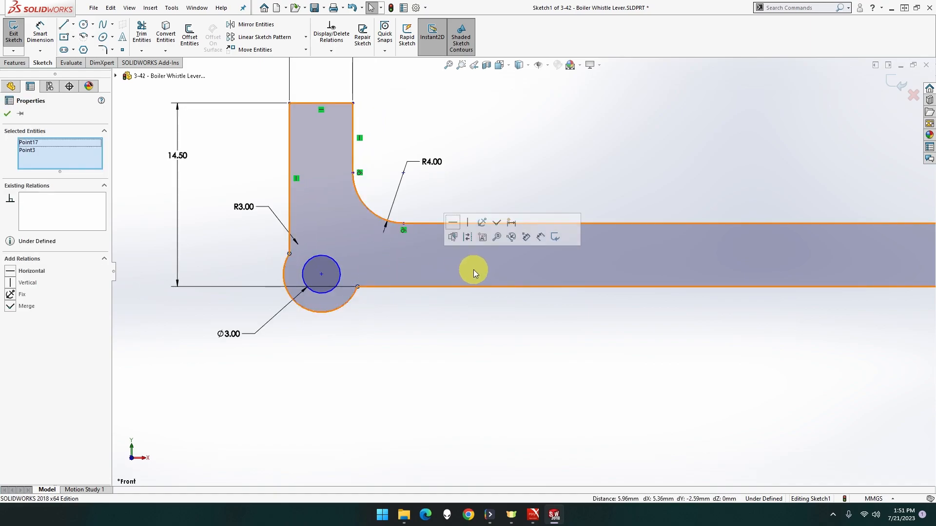
# Undo the recent arc edits and the coincidence between the bar's free-end corner and the sketch origin.
pyautogui.scroll(9, 473, 270)
pyautogui.hotkey('ctrl', 'z')
pyautogui.hotkey('ctrl', 'z')
pyautogui.hotkey('ctrl', 'z')
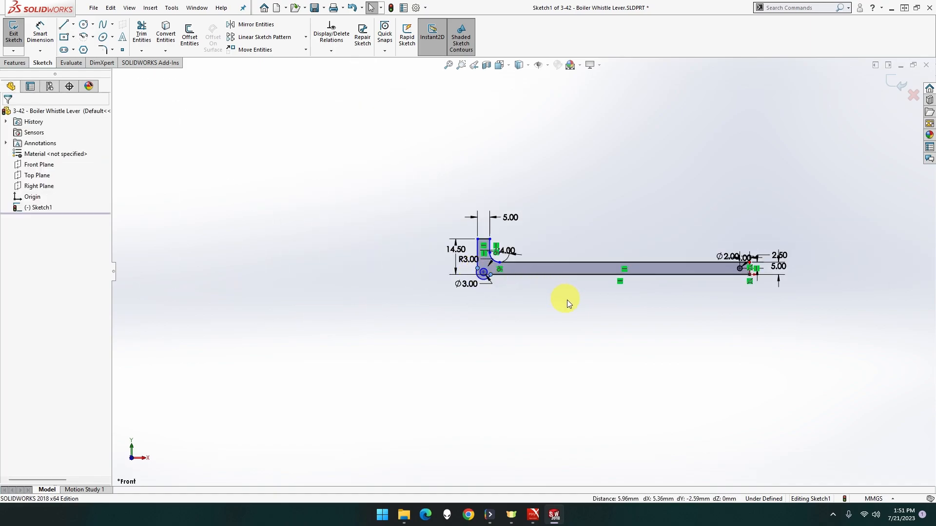
pyautogui.hotkey('ctrl', 'z')
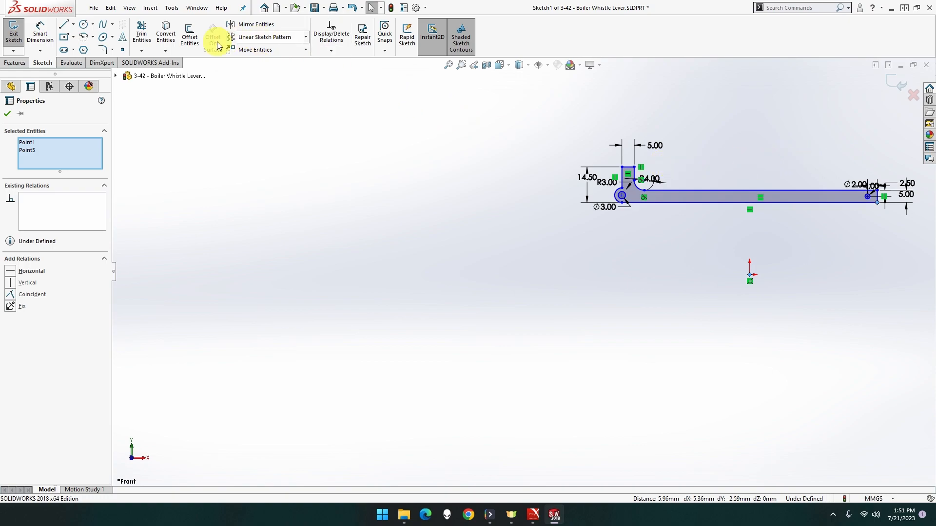
# Dimension the horizontal distance from the upright's top inner corner to the upper corner of the bar's free end at 99 mm.
pyautogui.click(51, 46)
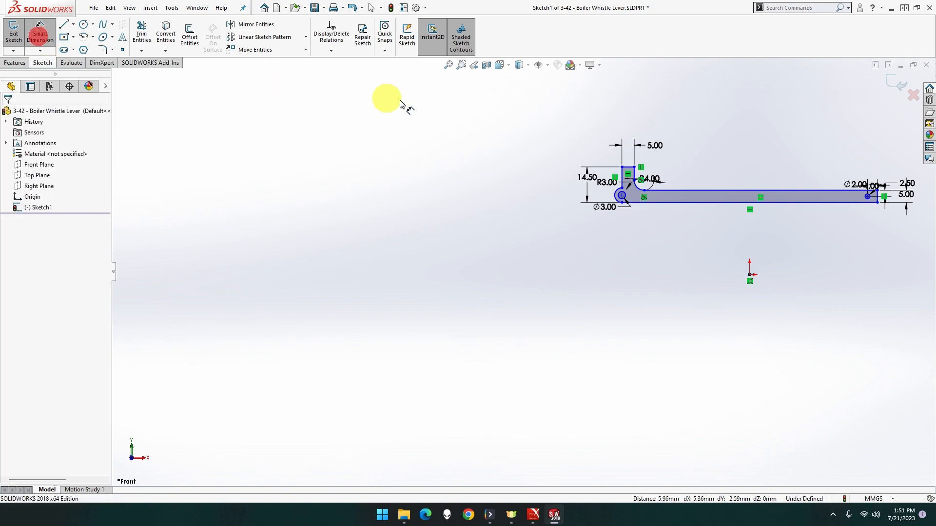
pyautogui.scroll(-3, 649, 177)
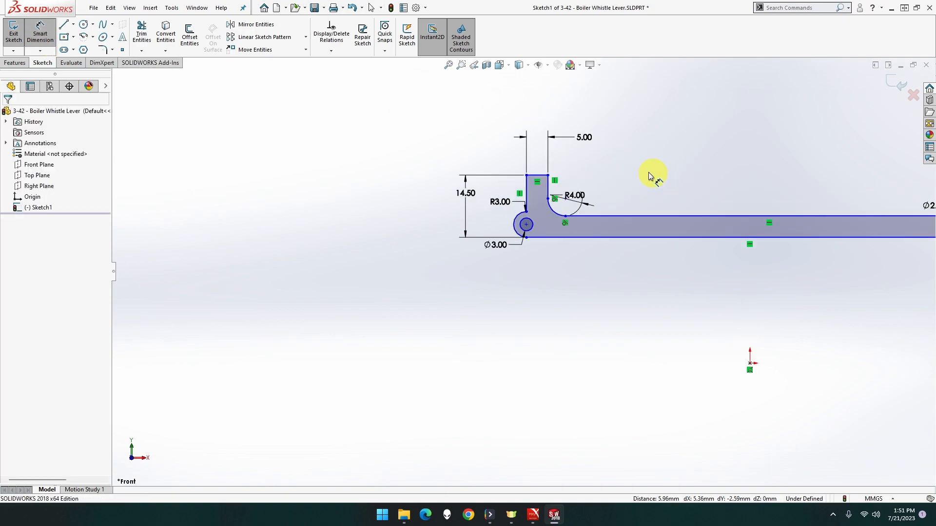
pyautogui.click(547, 176)
pyautogui.scroll(2, 609, 171)
pyautogui.scroll(-3, 804, 203)
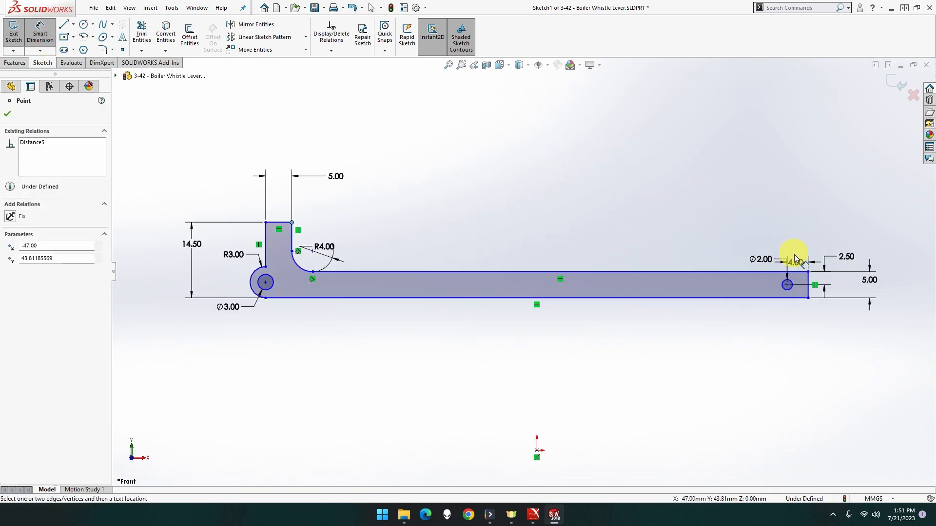
pyautogui.click(808, 271)
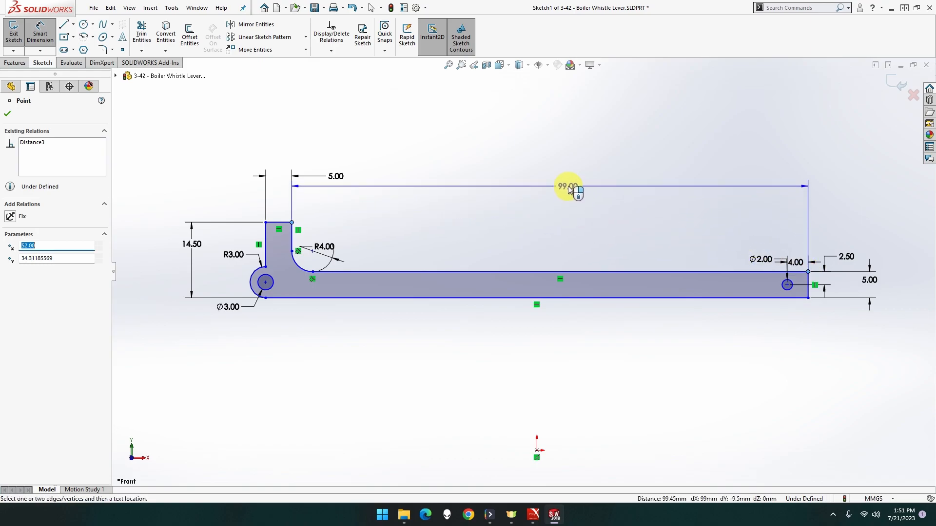
pyautogui.click(561, 177)
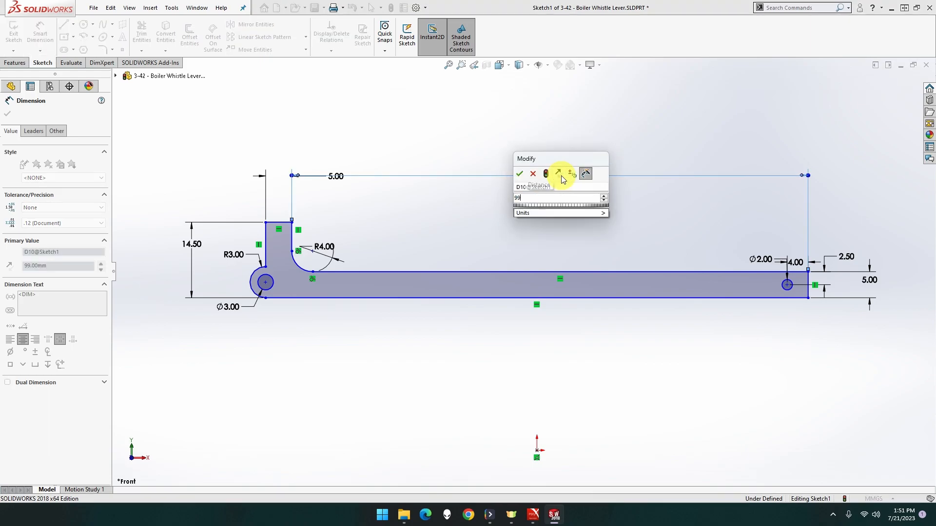
pyautogui.press('Return')
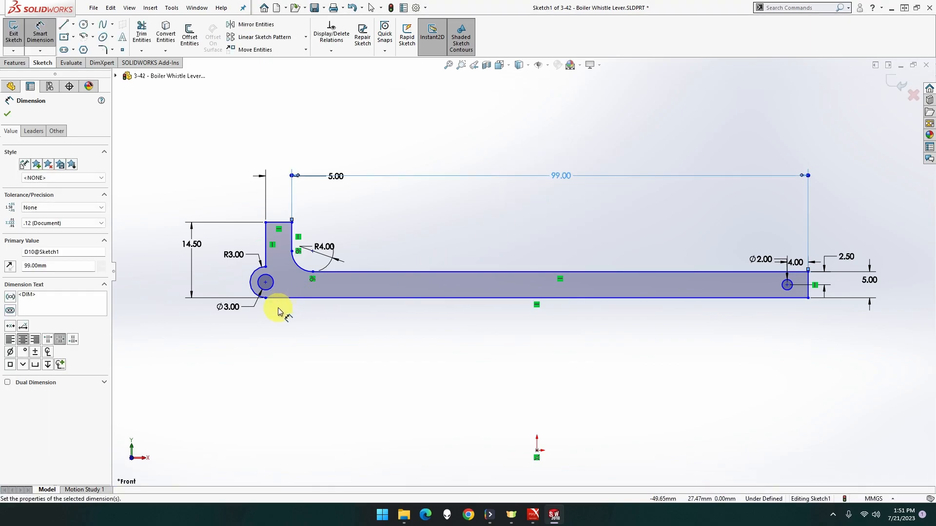
pyautogui.click(266, 267)
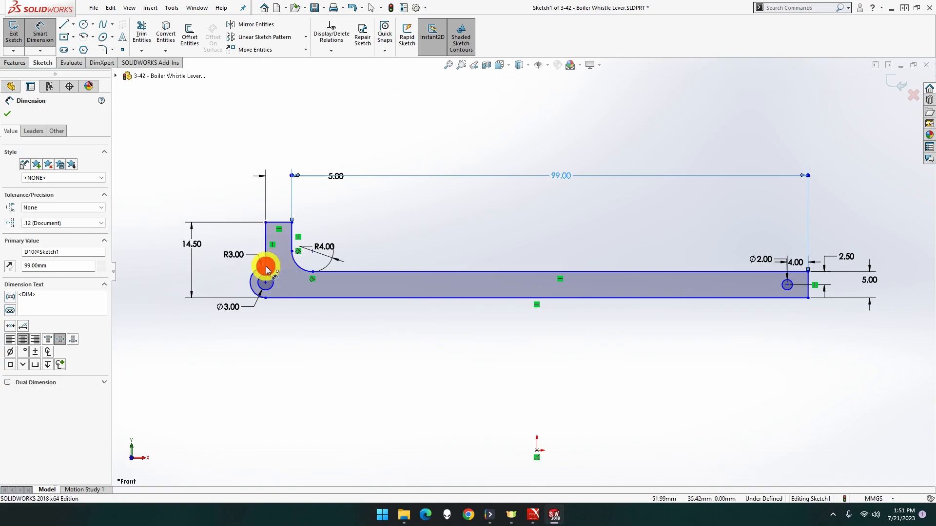
pyautogui.click(266, 223)
pyautogui.press('Escape')
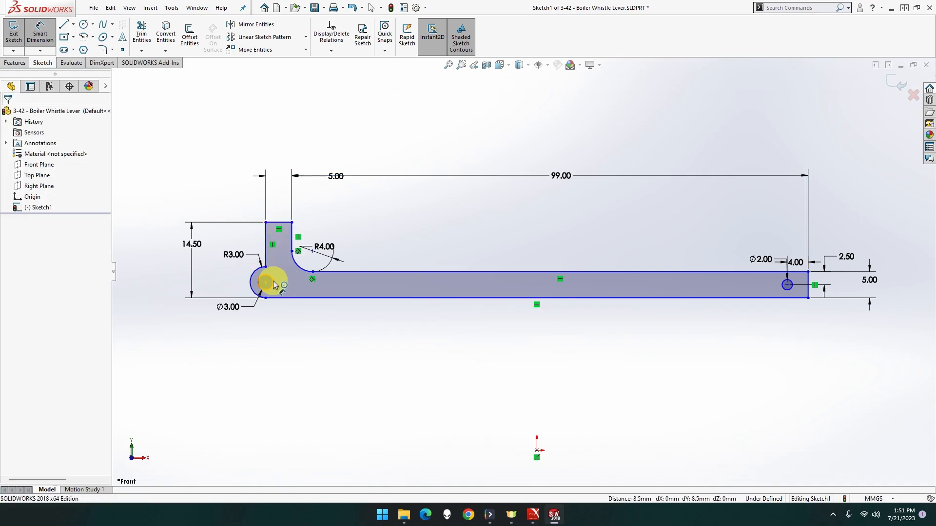
pyautogui.scroll(-3, 274, 285)
pyautogui.click(306, 255)
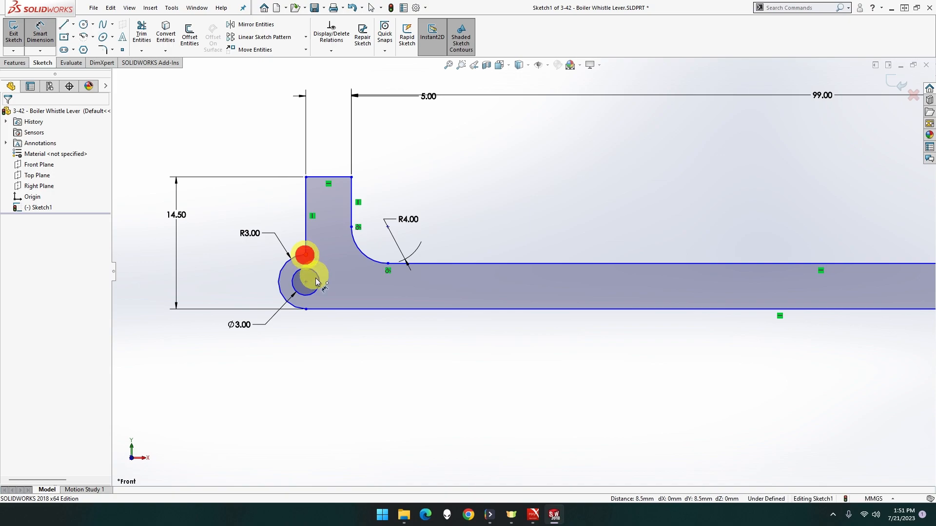
pyautogui.click(306, 309)
pyautogui.press('Escape')
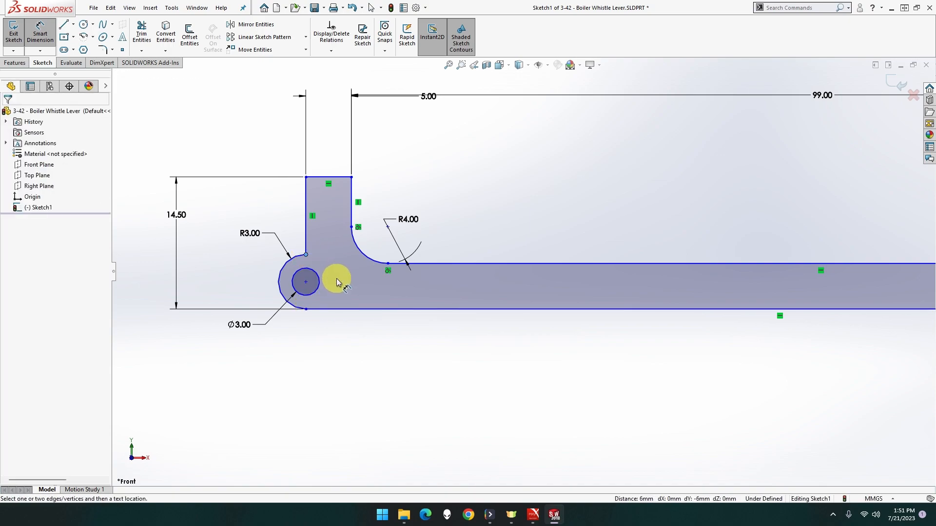
pyautogui.press('Escape')
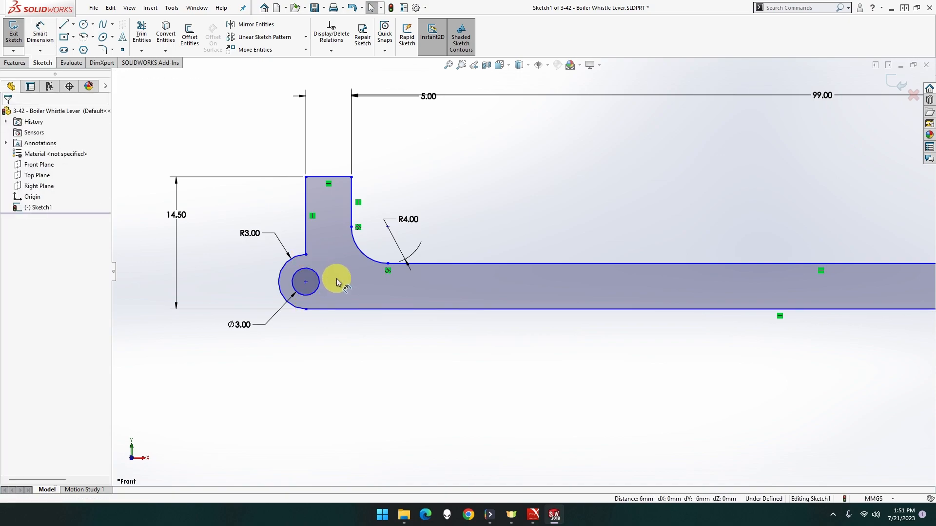
# Add a vertical relation between the upper and lower endpoints of the rounded end's R3 arc.
pyautogui.click(306, 255)
pyautogui.keyDown('ctrl'); pyautogui.click(306, 309); pyautogui.keyUp('ctrl')
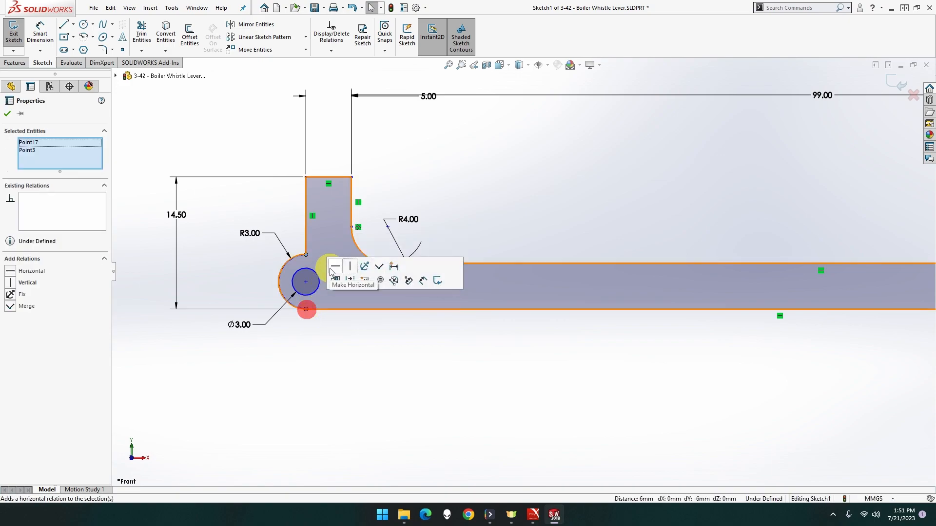
pyautogui.click(348, 267)
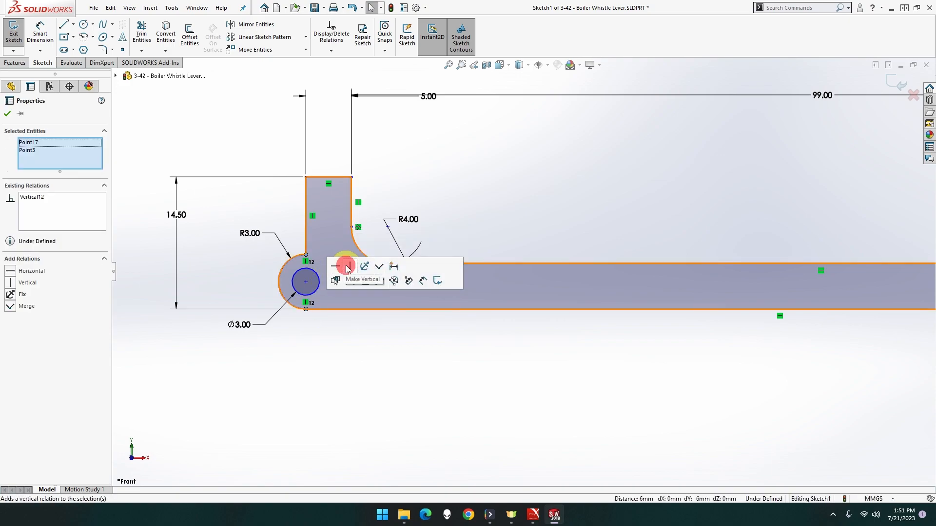
pyautogui.click(341, 333)
# Add a vertical relation between the R3 arc's upper endpoint and the upright's top outer corner.
pyautogui.click(306, 254)
pyautogui.keyDown('ctrl'); pyautogui.click(306, 178); pyautogui.keyUp('ctrl')
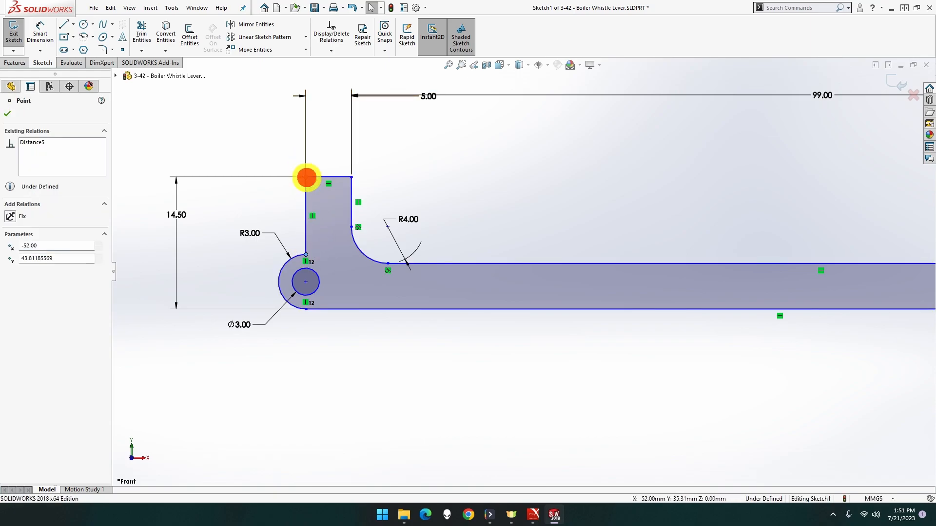
pyautogui.click(350, 134)
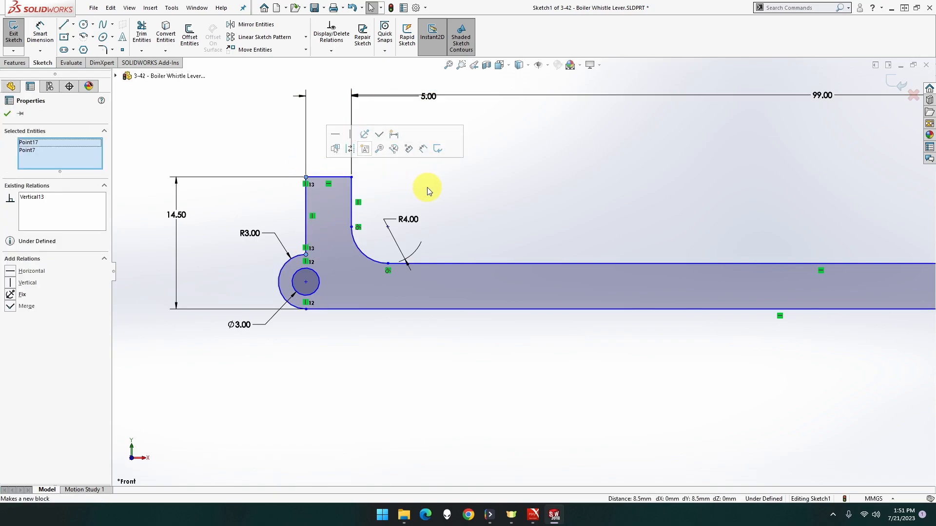
# Make the upright's top inner corner coincident with the sketch origin.
pyautogui.press('f')
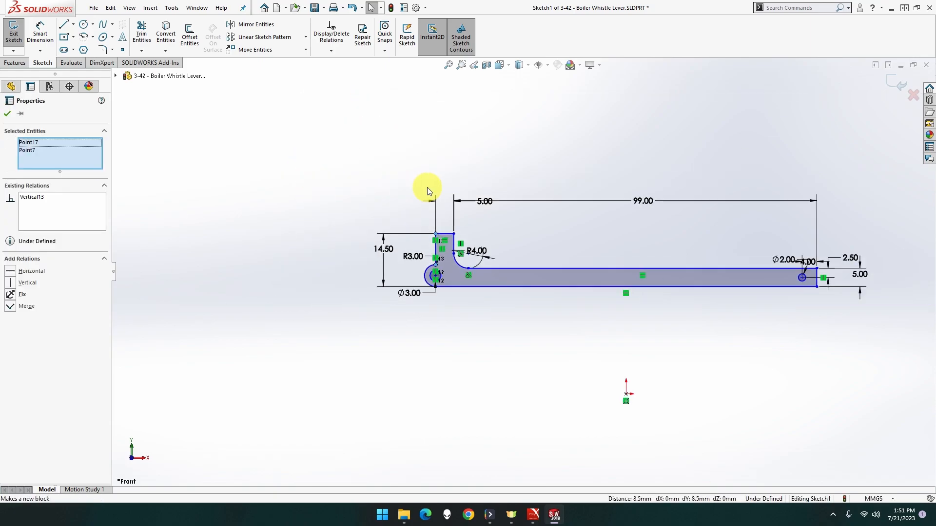
pyautogui.click(454, 234)
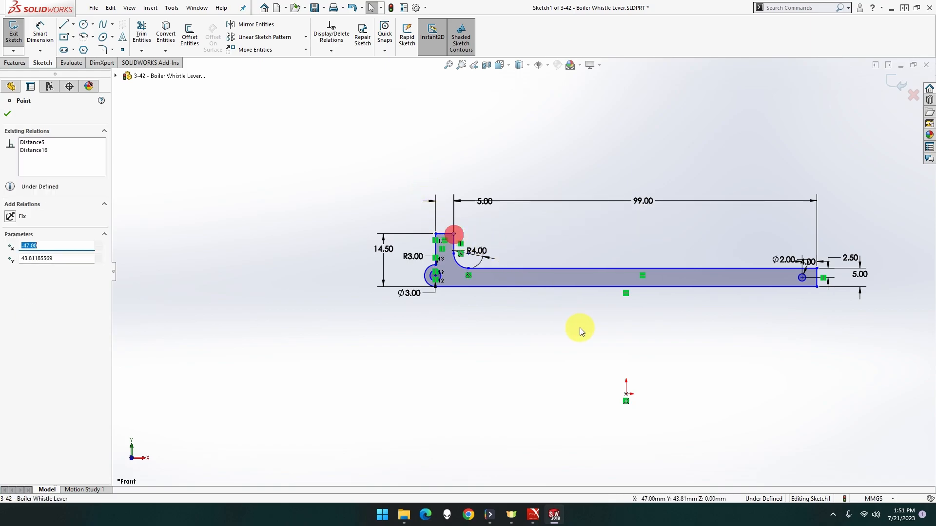
pyautogui.keyDown('ctrl'); pyautogui.click(626, 395); pyautogui.keyUp('ctrl')
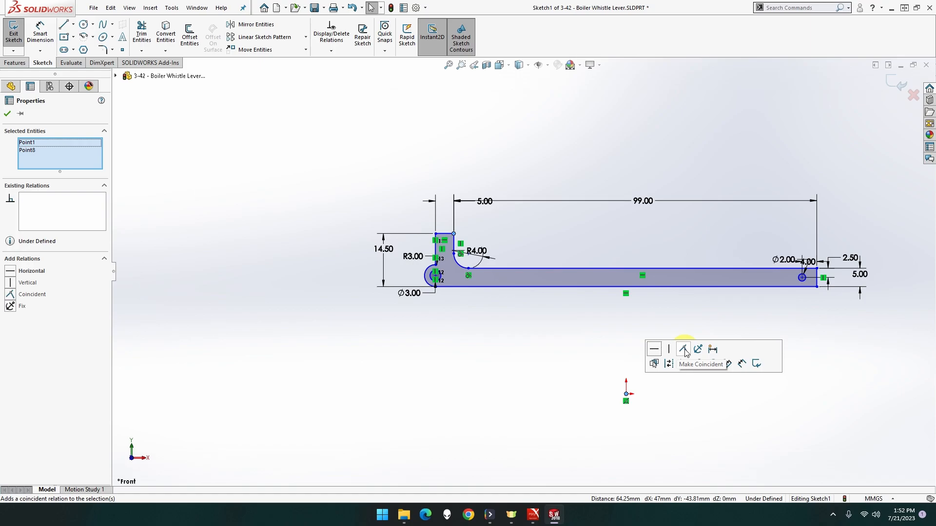
pyautogui.click(683, 350)
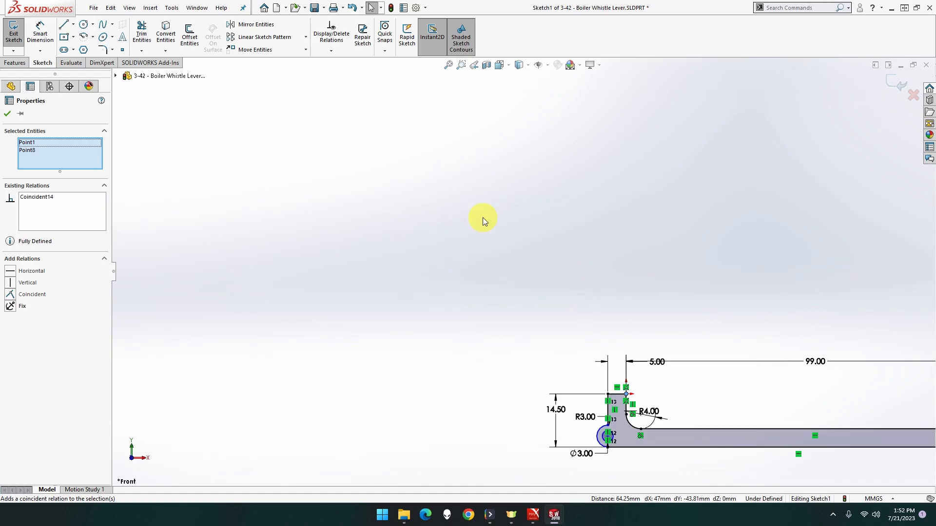
# Add a vertical relation between the 3 mm hole's centre and the upper endpoint of the R3 arc.
pyautogui.click(447, 67)
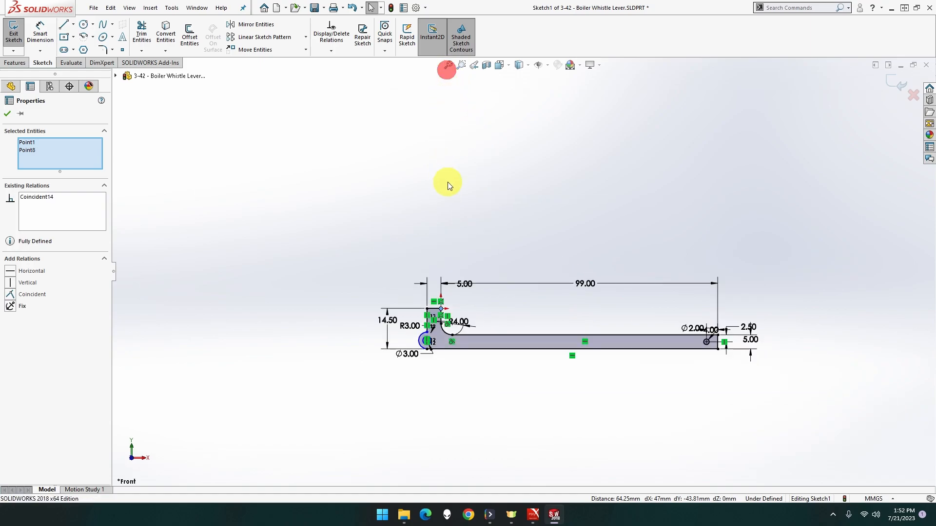
pyautogui.scroll(-5, 461, 344)
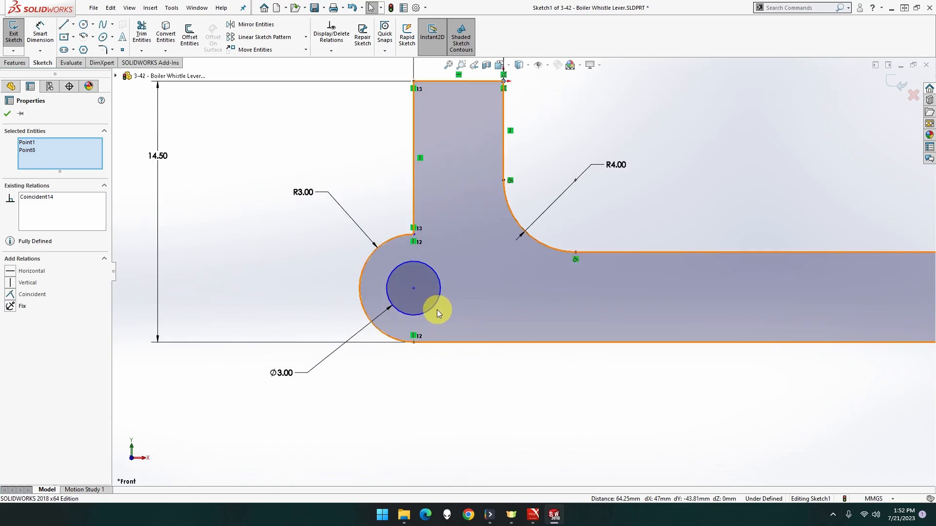
pyautogui.moveTo(368, 259); pyautogui.dragTo(345, 252)
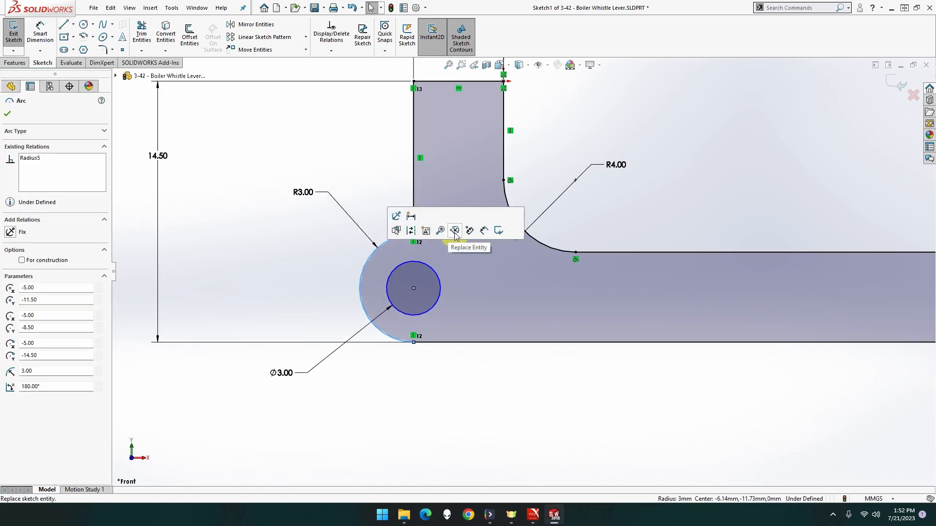
pyautogui.click(413, 289)
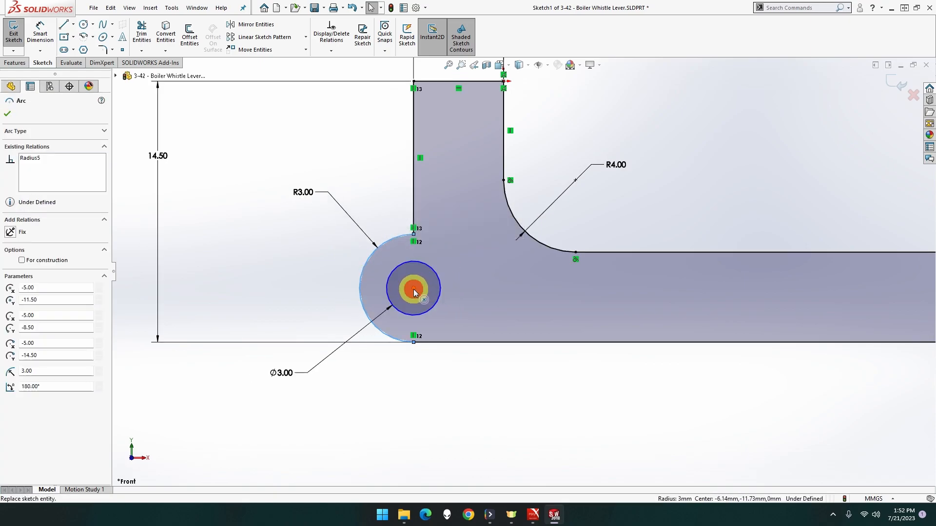
pyautogui.keyDown('ctrl'); pyautogui.click(414, 235); pyautogui.keyUp('ctrl')
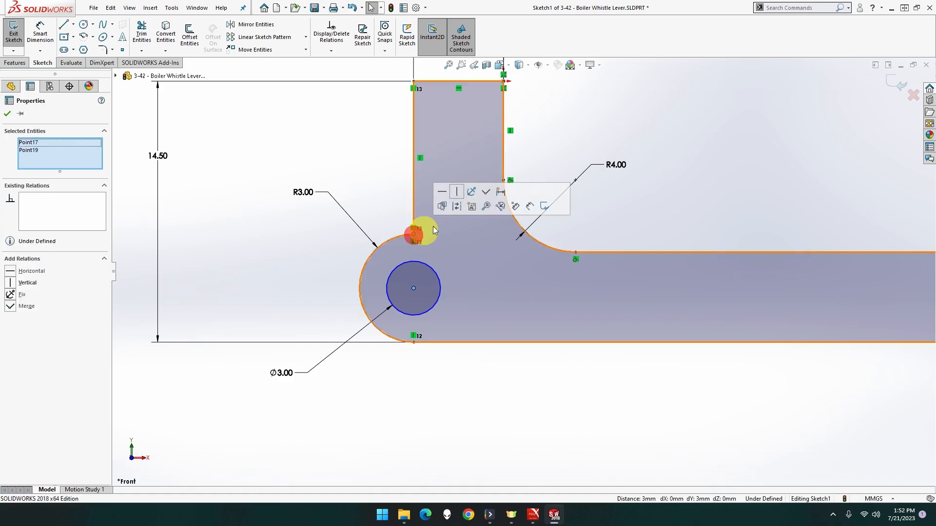
pyautogui.click(457, 191)
pyautogui.click(358, 190)
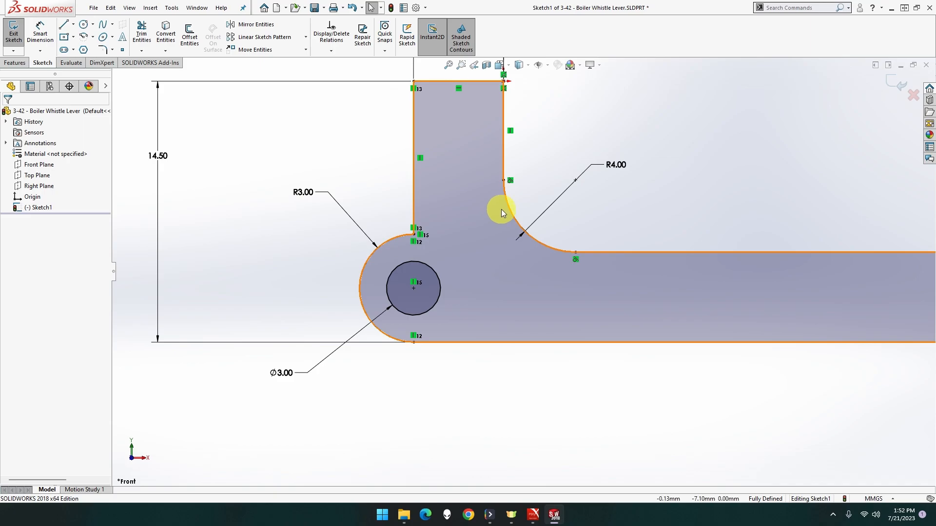
# Reposition the R4 fillet's radius dimension text outside the profile, beside the inner corner.
pyautogui.scroll(3, 501, 209)
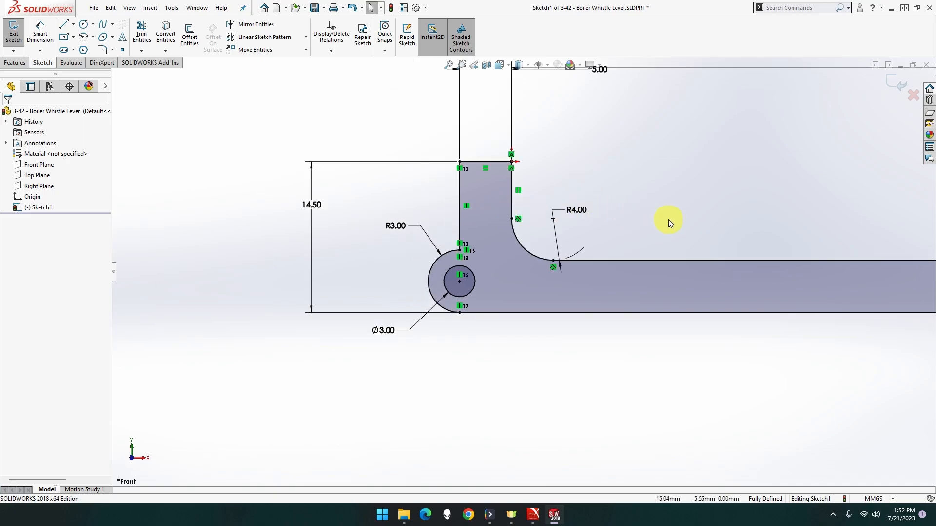
pyautogui.moveTo(573, 209)
pyautogui.mouseDown()
pyautogui.moveTo(616, 215)
pyautogui.moveTo(588, 199)
pyautogui.moveTo(595, 198)
pyautogui.moveTo(589, 215)
pyautogui.mouseUp()
pyautogui.click(653, 205)
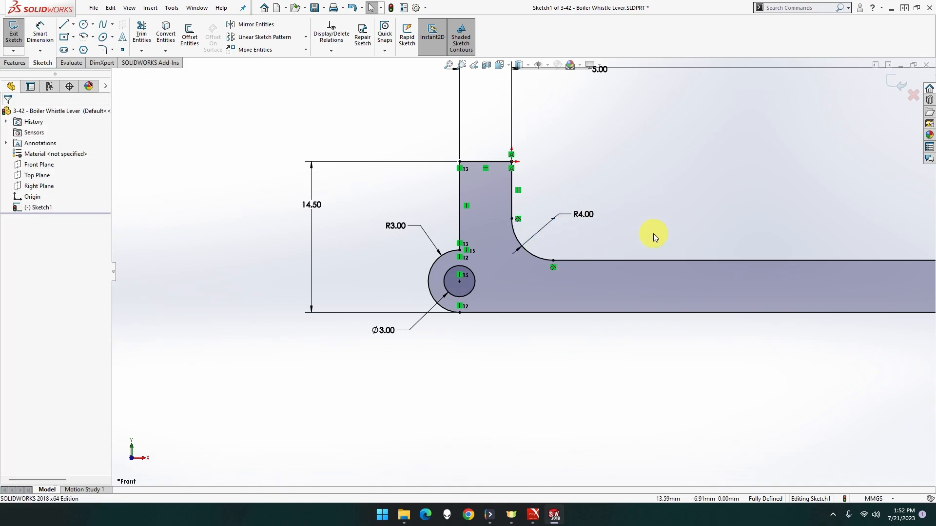
# Reposition the 5 mm upright width, 2 mm hole diameter, 4 mm and 2.5 mm hole location, and 5 mm bar height dimension texts clear of the profile.
pyautogui.press('f')
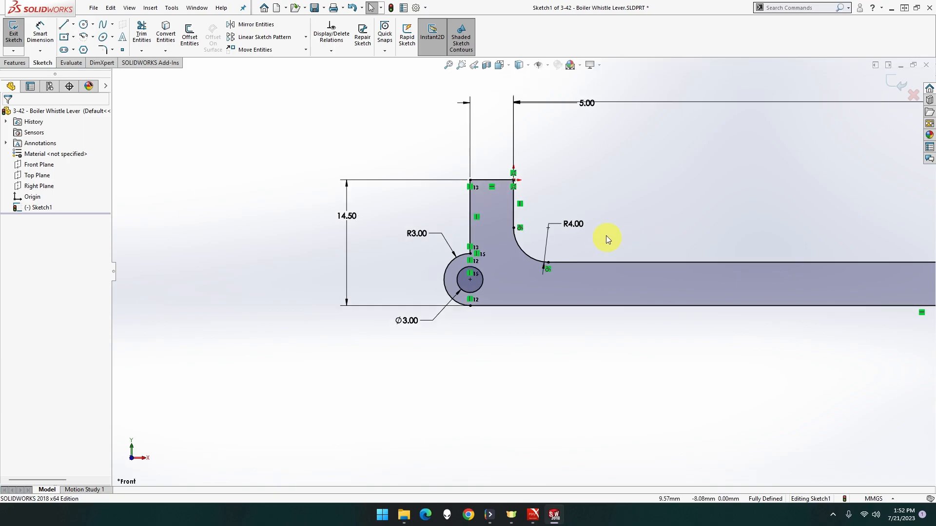
pyautogui.click(449, 68)
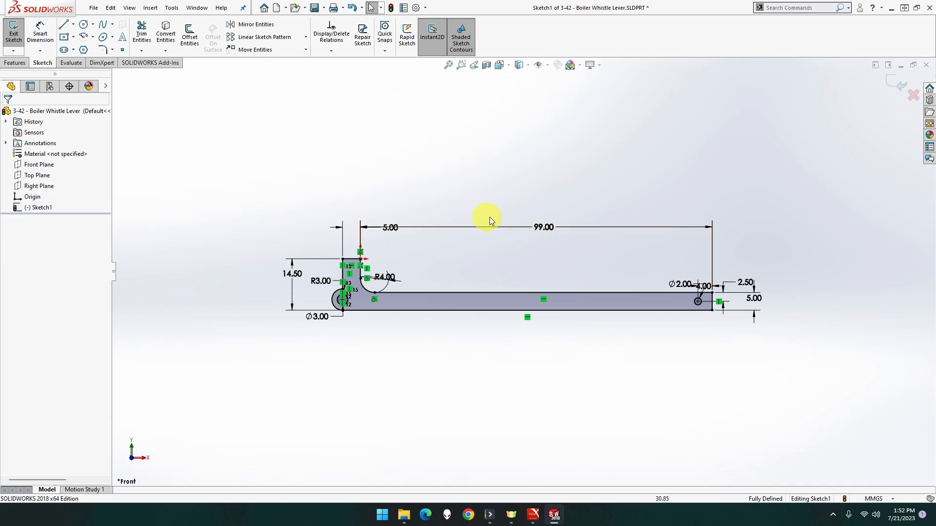
pyautogui.moveTo(390, 228); pyautogui.dragTo(326, 227)
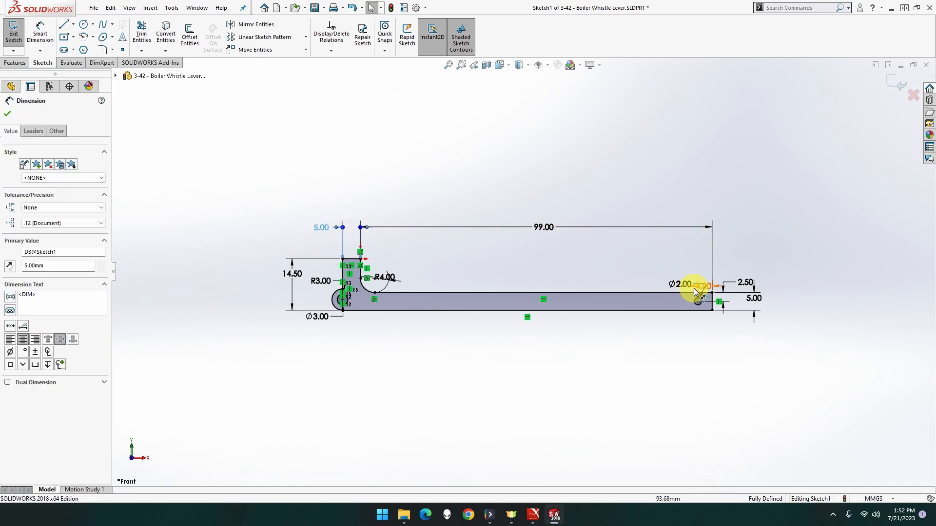
pyautogui.moveTo(685, 286)
pyautogui.mouseDown()
pyautogui.moveTo(657, 278)
pyautogui.moveTo(668, 341)
pyautogui.moveTo(658, 328)
pyautogui.mouseUp()
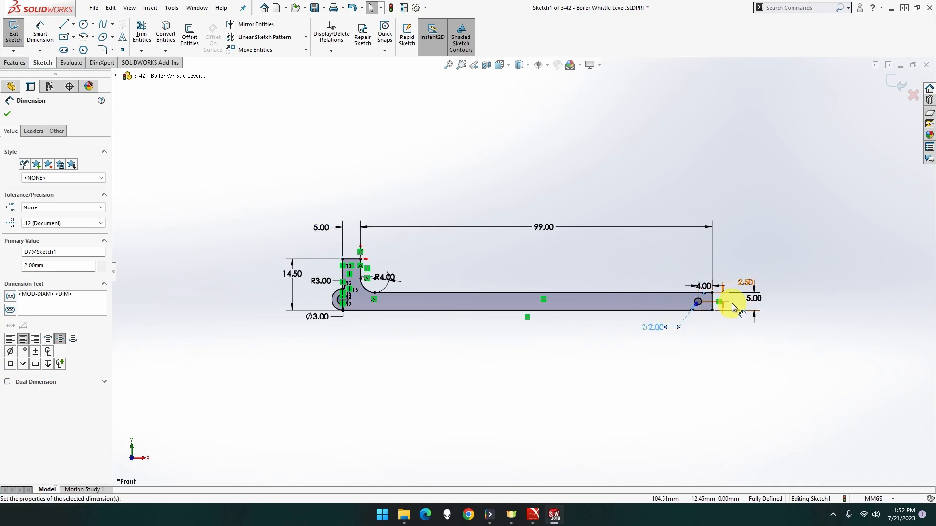
pyautogui.moveTo(712, 292); pyautogui.dragTo(679, 278)
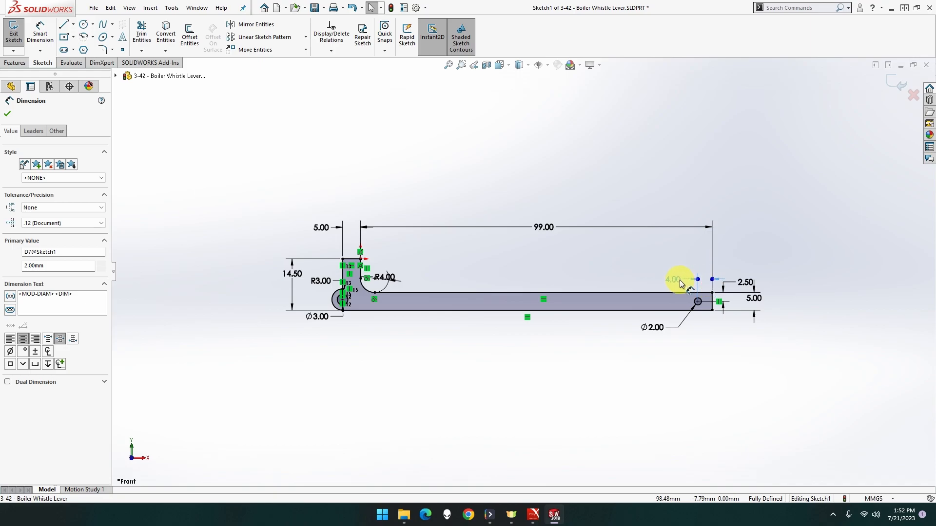
pyautogui.moveTo(741, 285)
pyautogui.mouseDown()
pyautogui.moveTo(748, 276)
pyautogui.moveTo(754, 336)
pyautogui.mouseUp()
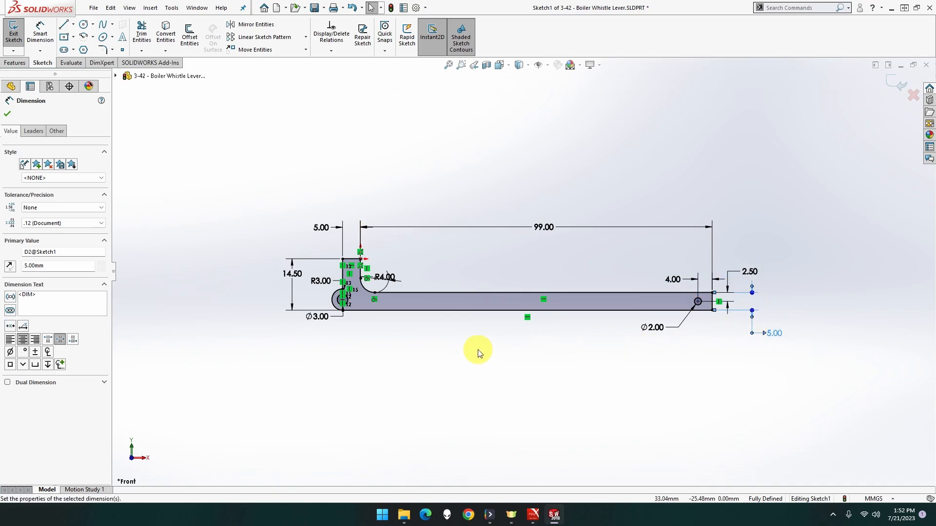
pyautogui.click(392, 341)
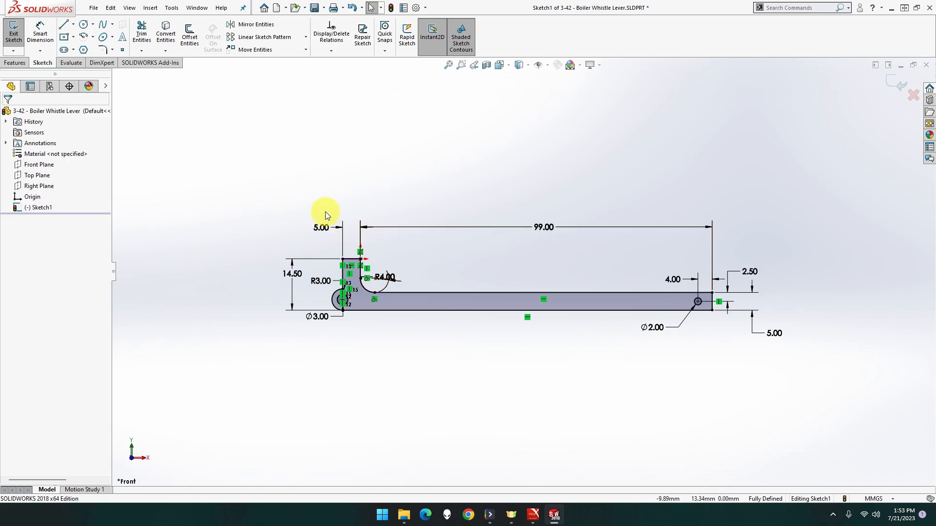
# Extrude the lever profile 3 mm as a boss using the Mid Plane end condition.
pyautogui.click(12, 63)
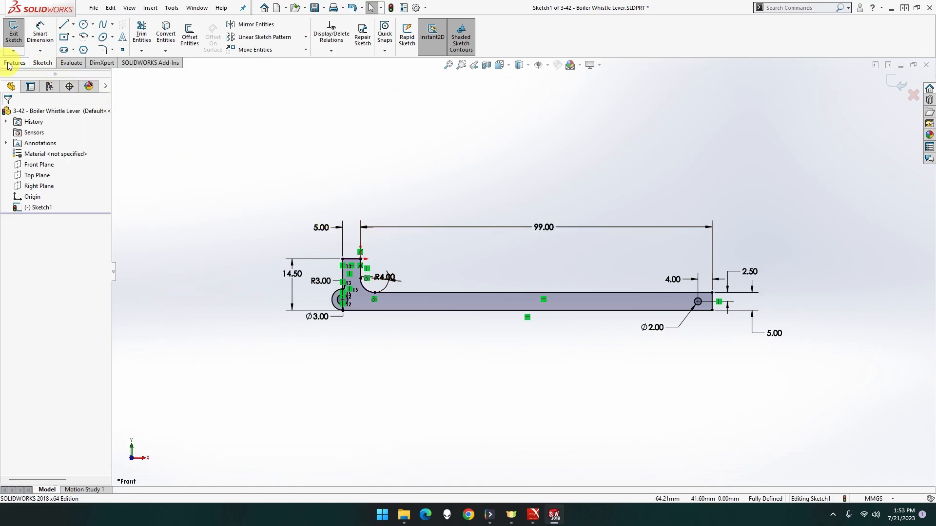
pyautogui.click(17, 42)
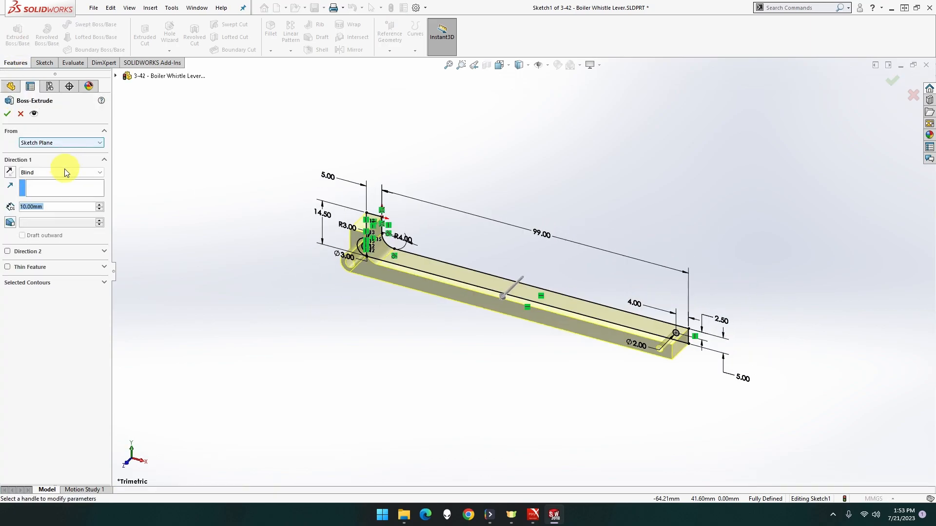
pyautogui.click(64, 173)
pyautogui.click(70, 213)
pyautogui.write('4')
pyautogui.press('BackSpace')
pyautogui.write('3')
pyautogui.press('Return')
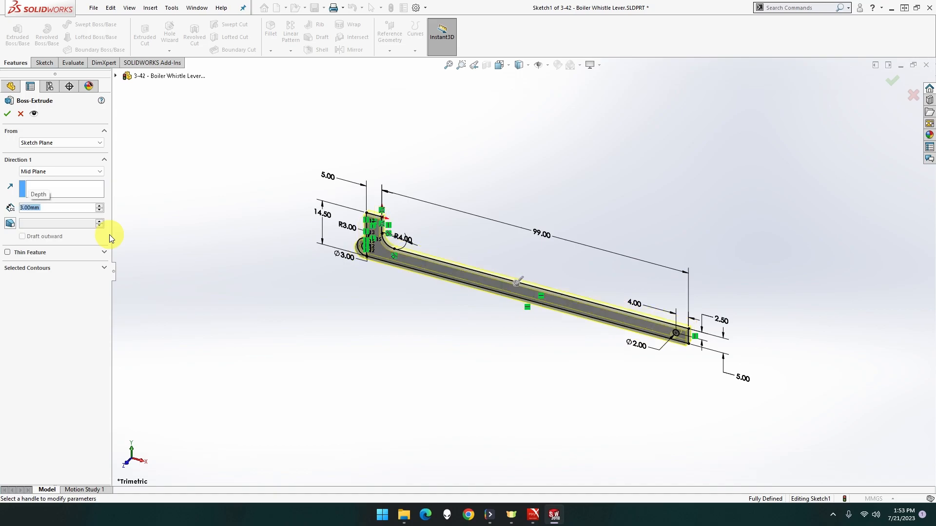
pyautogui.click(7, 114)
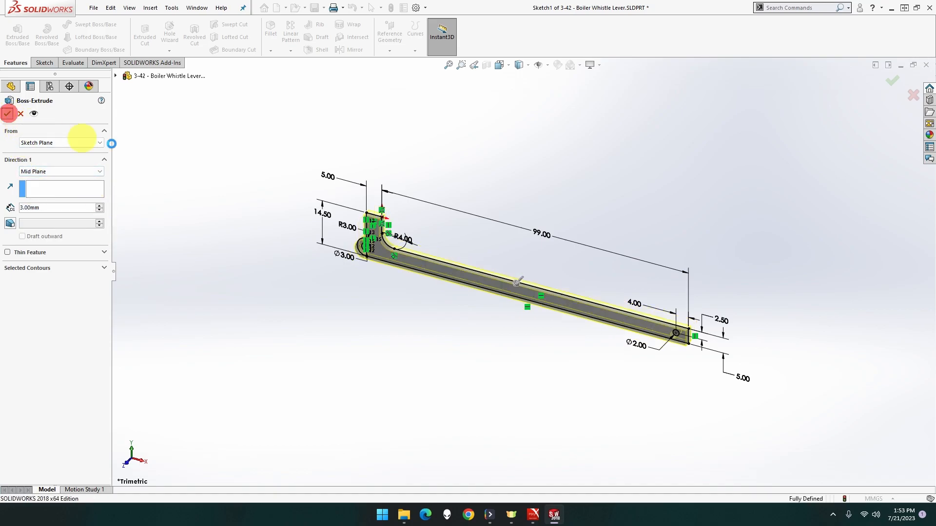
# Apply a 1 mm fillet to the two corner edges at the bar's free end and the two top corner edges of the upright.
pyautogui.click(271, 28)
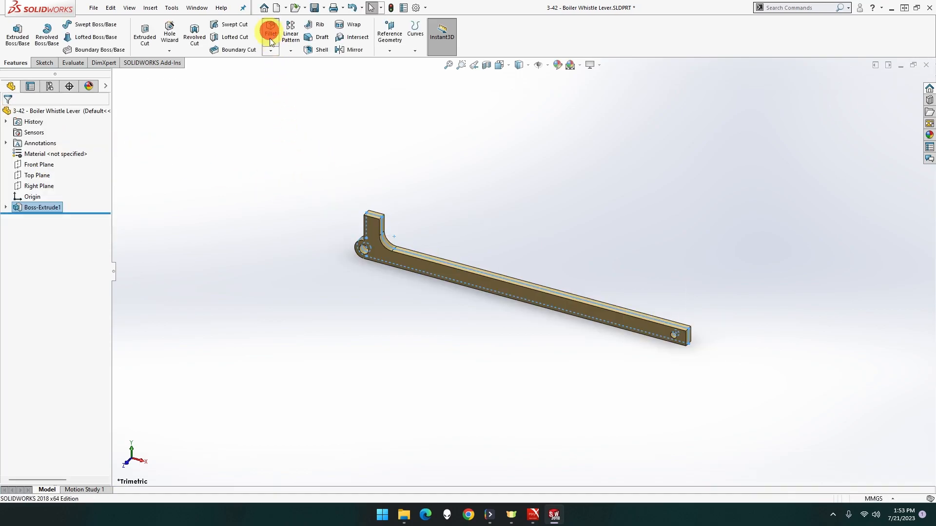
pyautogui.write('1.00mm')
pyautogui.press('Return')
pyautogui.scroll(-5, 742, 324)
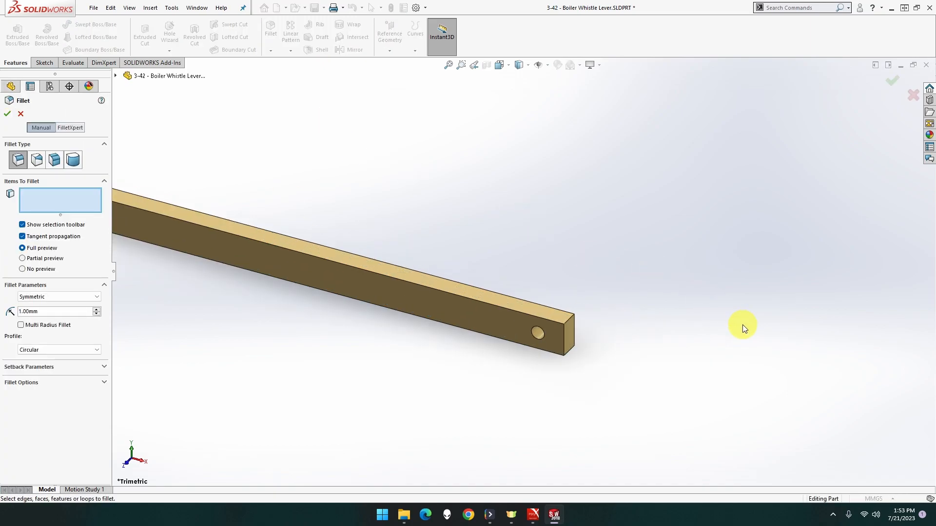
pyautogui.click(569, 320)
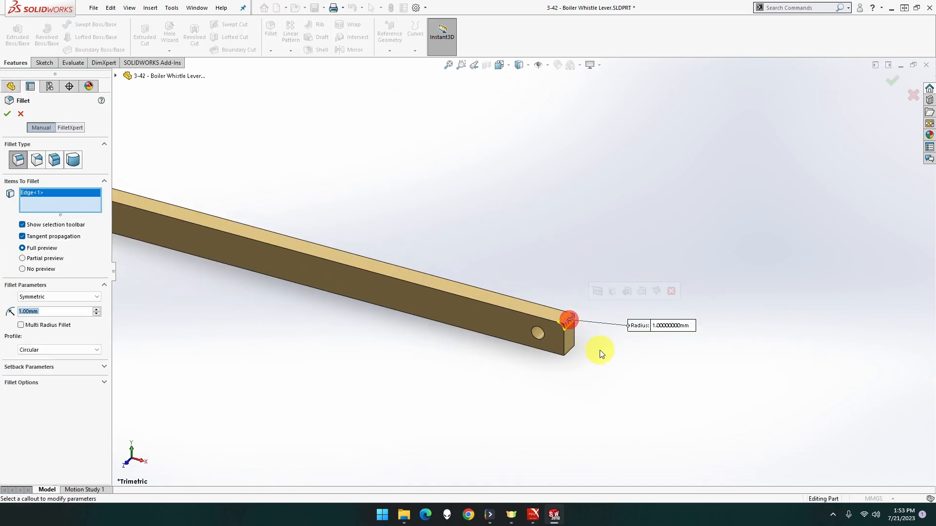
pyautogui.click(570, 349)
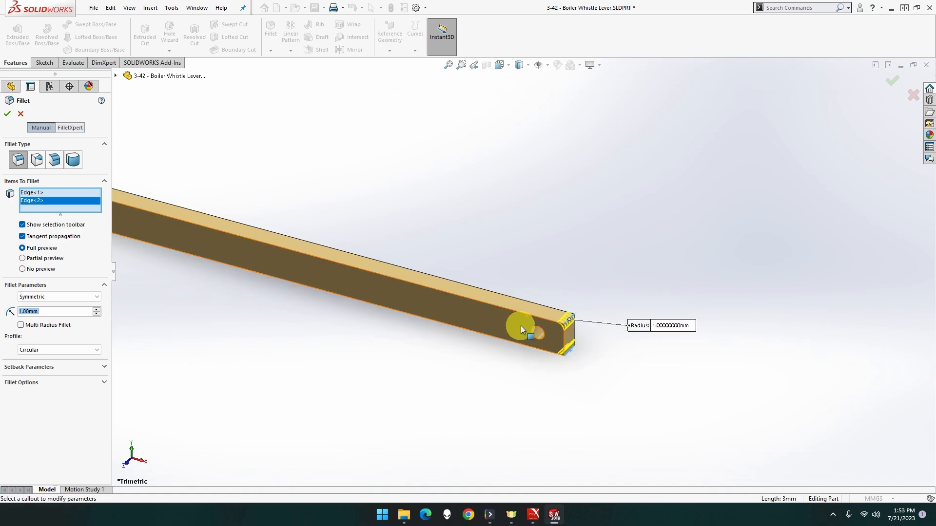
pyautogui.scroll(5, 277, 363)
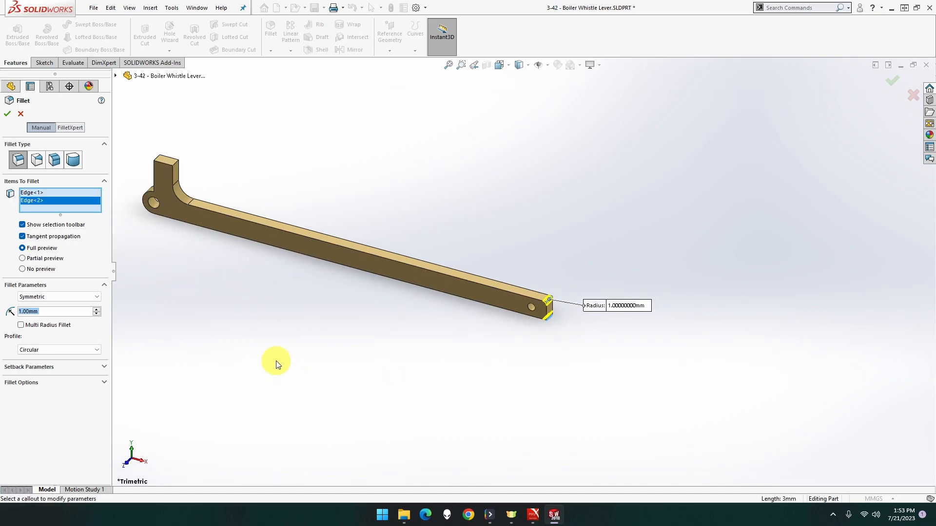
pyautogui.scroll(-3, 281, 195)
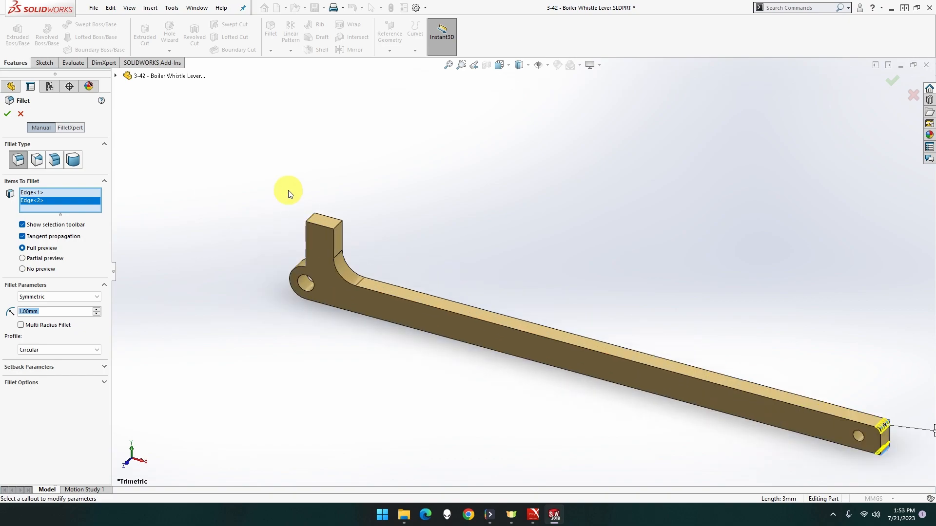
pyautogui.click(337, 226)
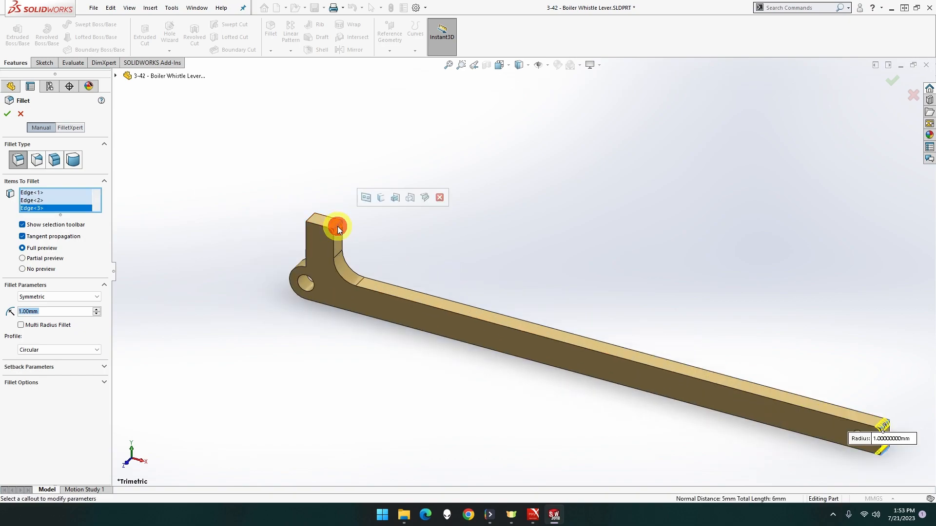
pyautogui.scroll(-3, 316, 220)
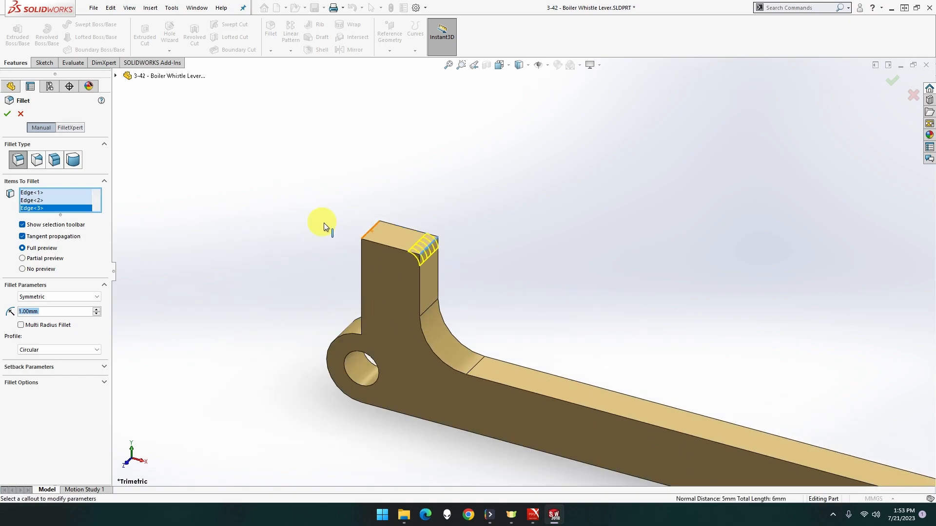
pyautogui.click(369, 232)
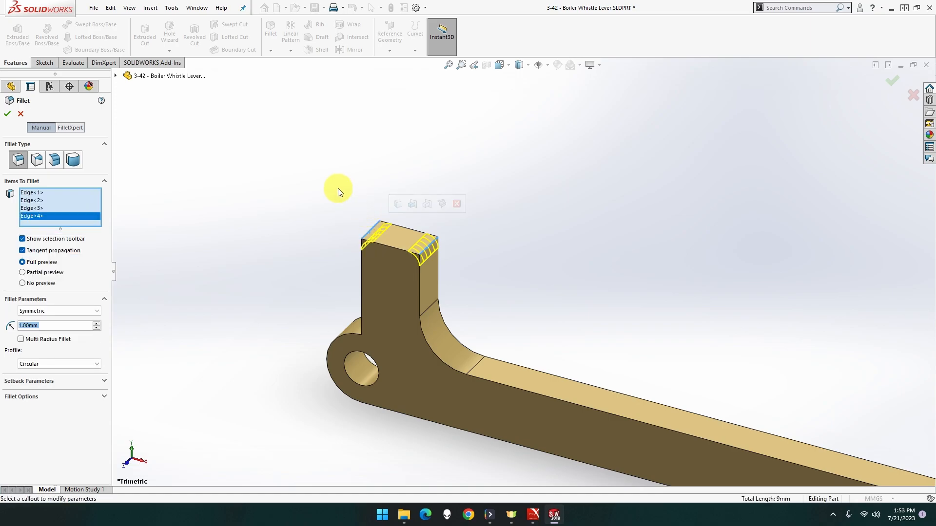
pyautogui.click(7, 113)
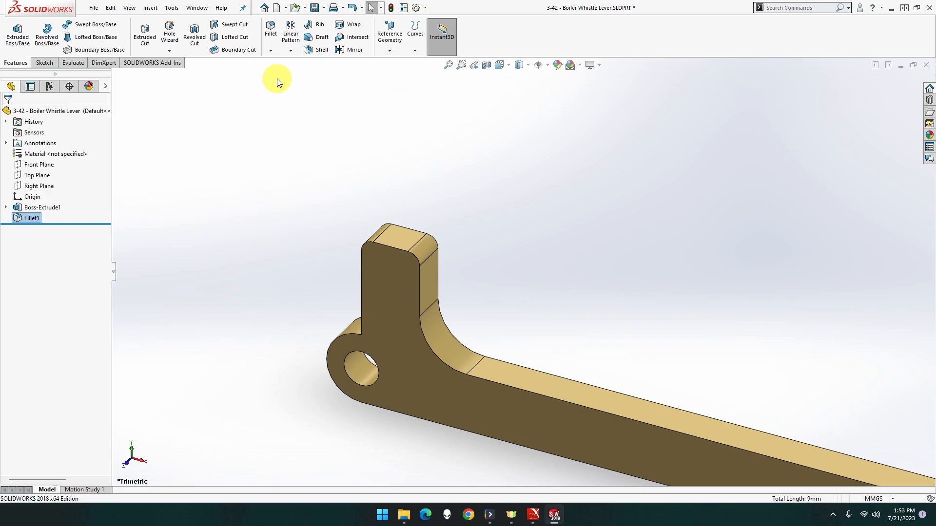
# Apply a 0.25 mm fillet to the outer perimeter edges of both side faces and both rims of the 3 mm hole.
pyautogui.click(271, 35)
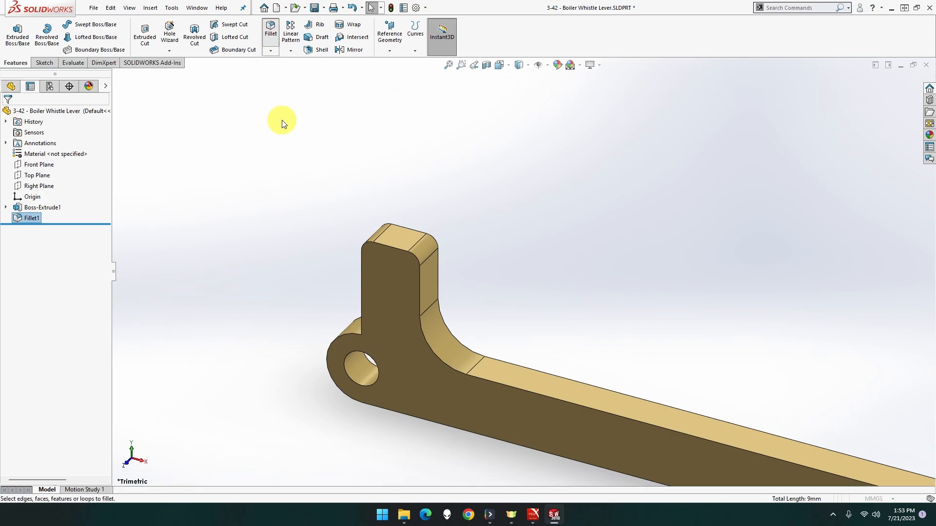
pyautogui.write('.25')
pyautogui.press('Return')
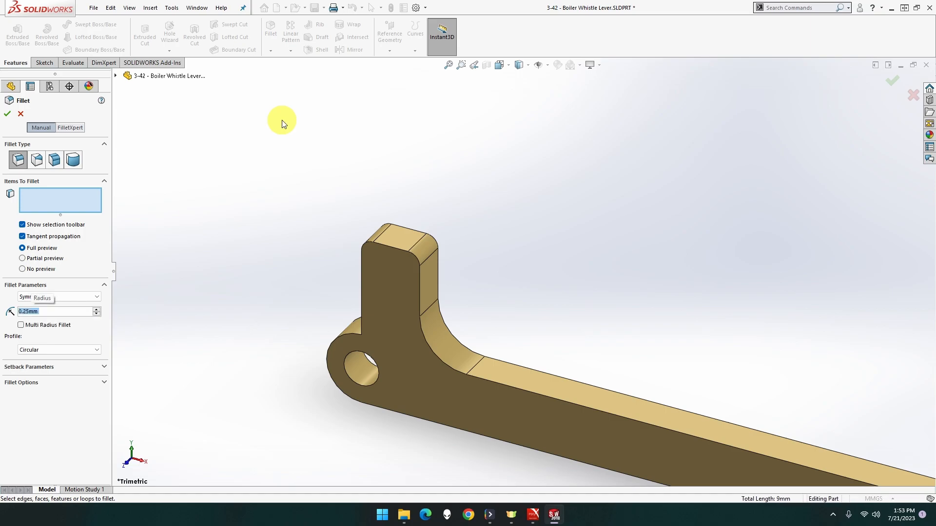
pyautogui.click(483, 379)
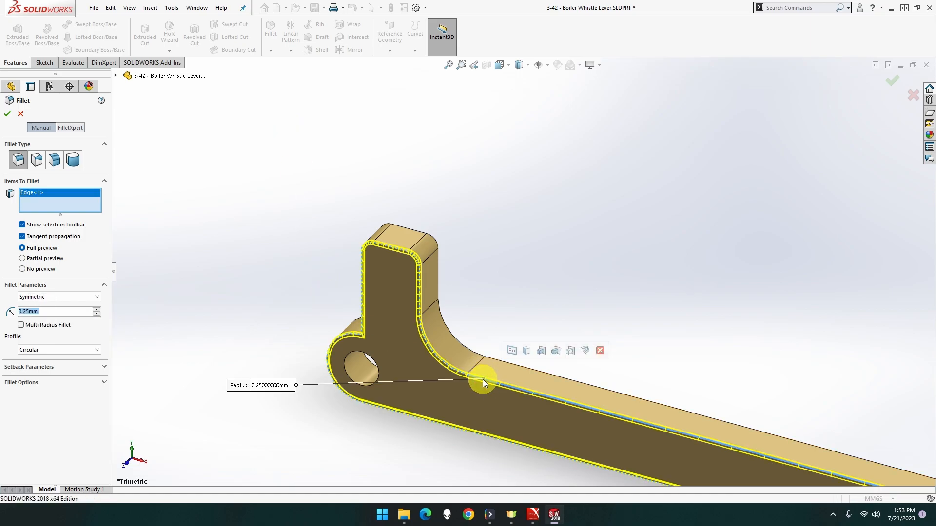
pyautogui.click(506, 363)
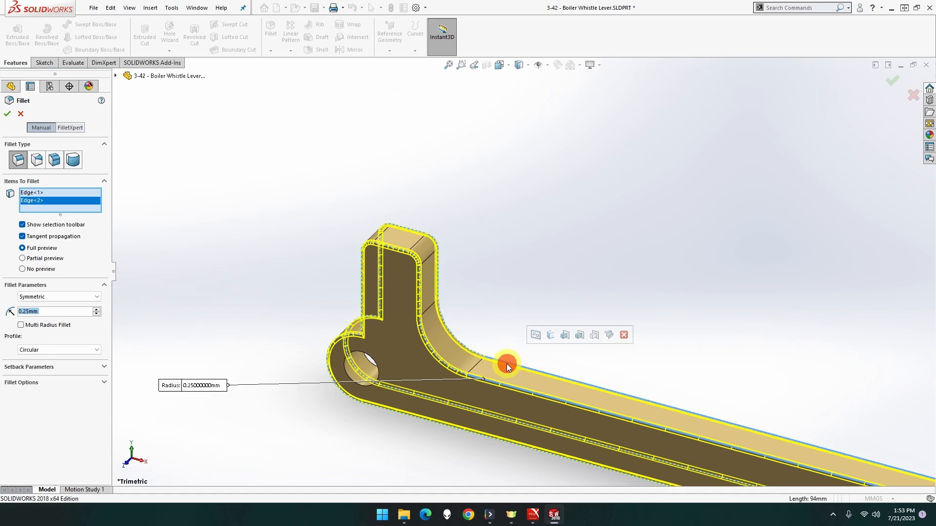
pyautogui.scroll(2, 511, 320)
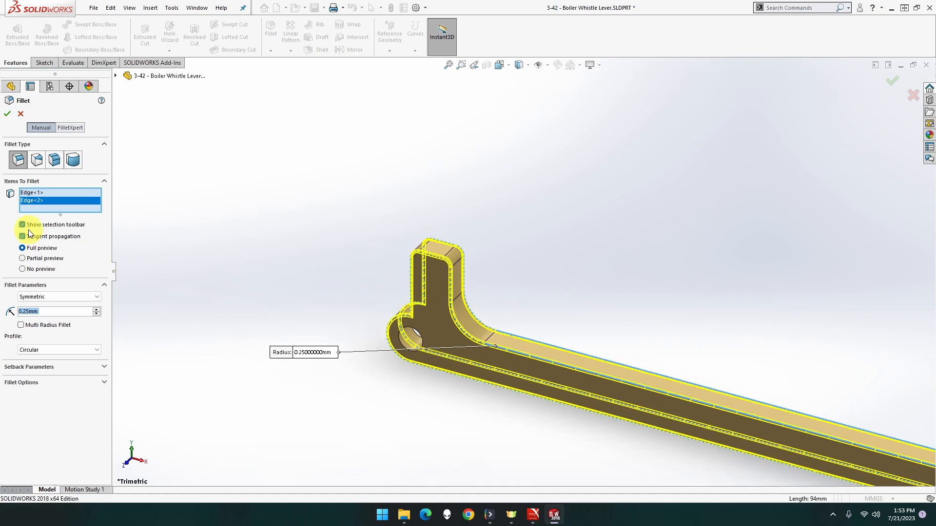
pyautogui.click(404, 348)
pyautogui.moveTo(379, 367); pyautogui.dragTo(282, 408, button='middle')
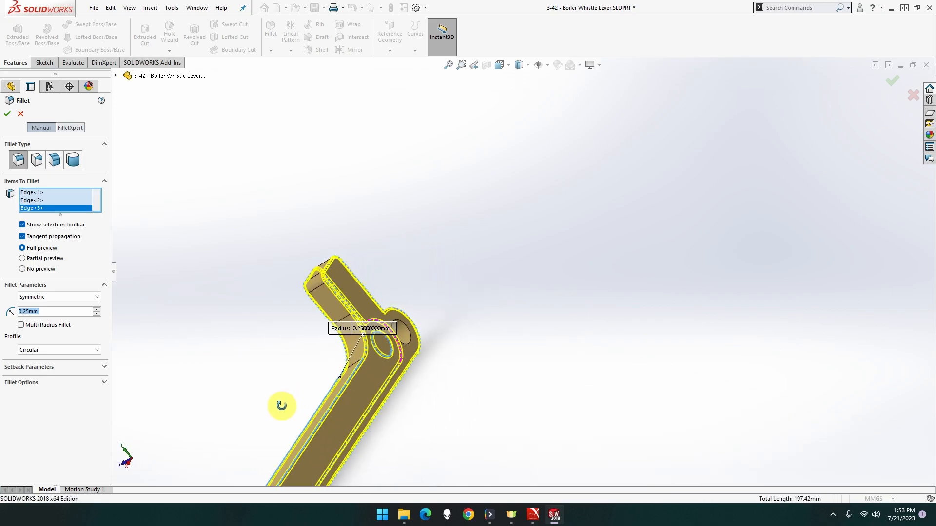
pyautogui.click(410, 344)
pyautogui.click(7, 114)
# Examine the filleted edges around the 3 mm hole and at the bar's free end around the 2 mm hole.
pyautogui.moveTo(291, 328); pyautogui.dragTo(394, 307, button='middle')
pyautogui.scroll(5, 341, 339)
pyautogui.scroll(-7, 339, 344)
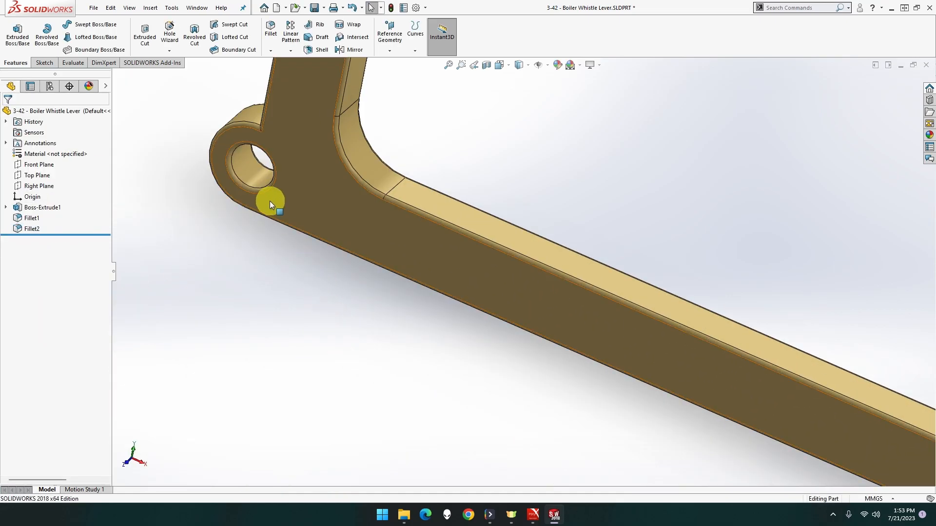
pyautogui.scroll(3, 338, 218)
pyautogui.scroll(2, 475, 272)
pyautogui.scroll(2, 507, 280)
pyautogui.scroll(2, 576, 295)
pyautogui.scroll(-6, 783, 366)
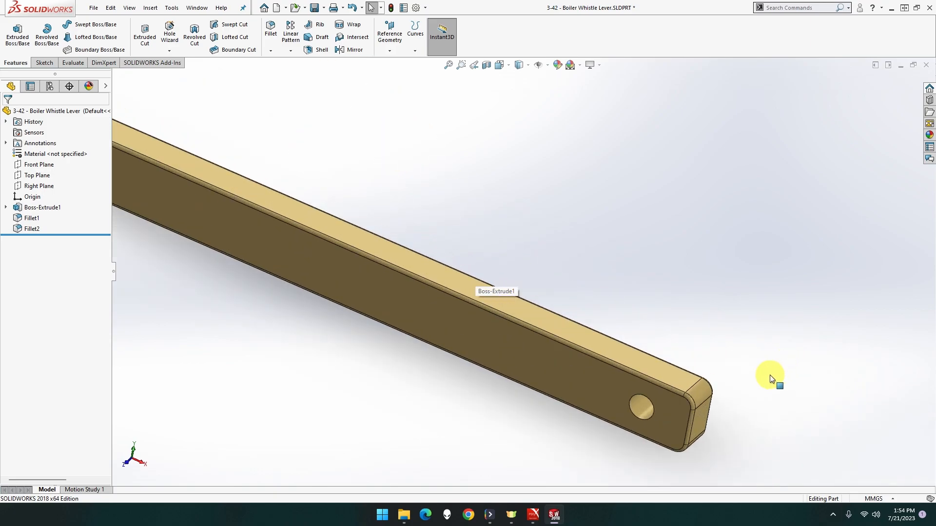
pyautogui.scroll(-2, 771, 375)
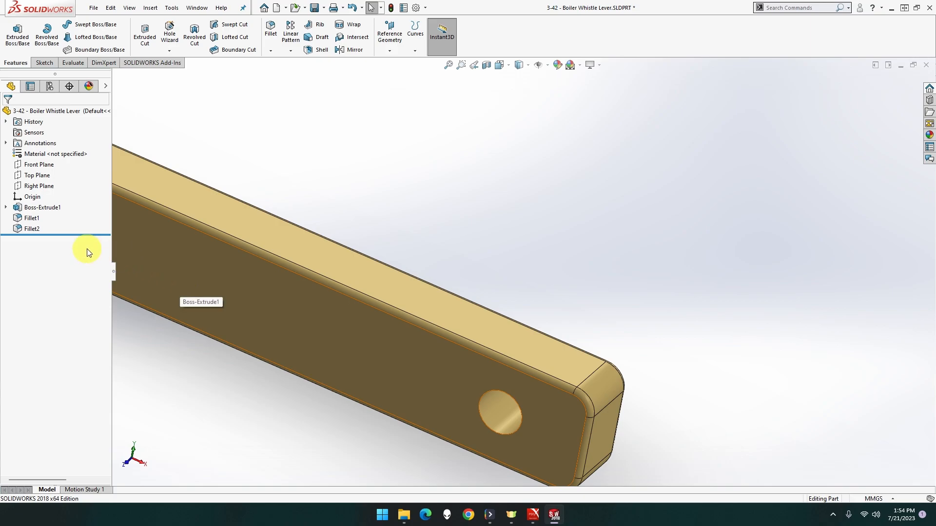
# Edit the 0.25 mm fillet feature to also include the inner face of the 2 mm hole.
pyautogui.click(37, 230)
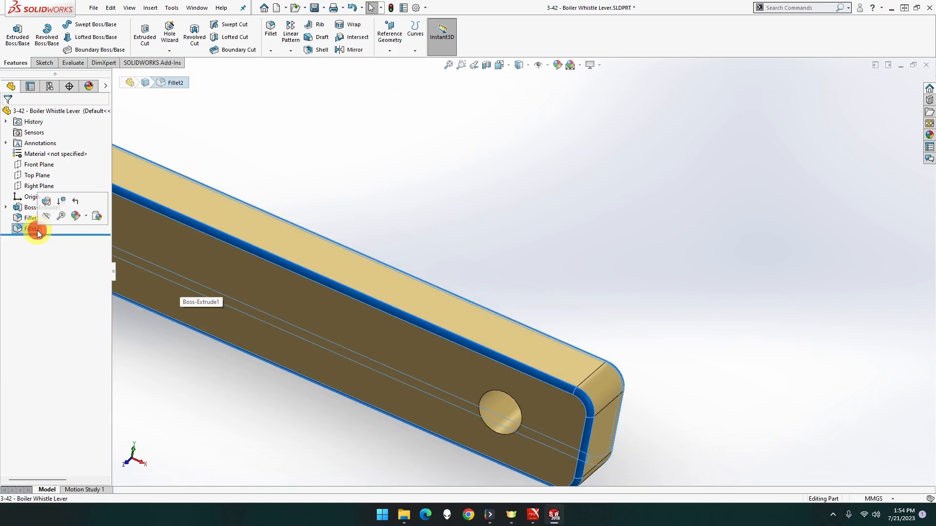
pyautogui.click(46, 201)
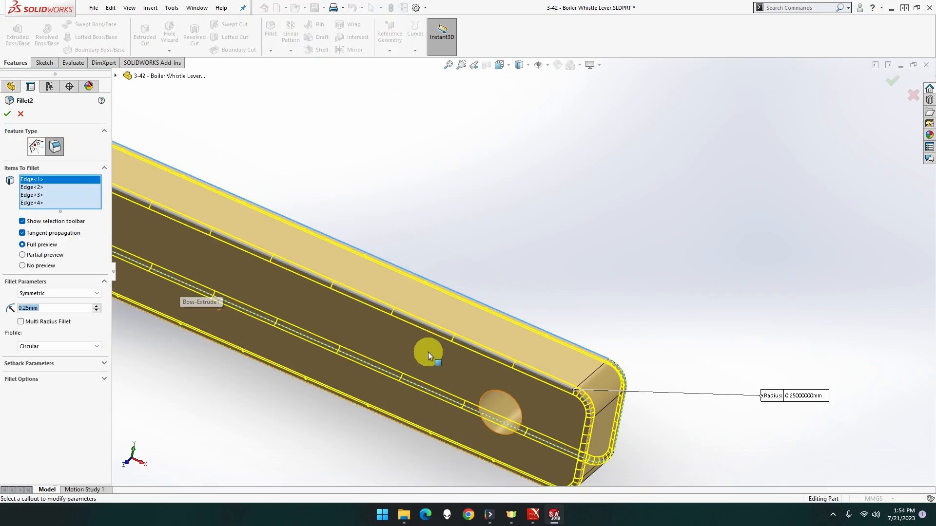
pyautogui.click(497, 393)
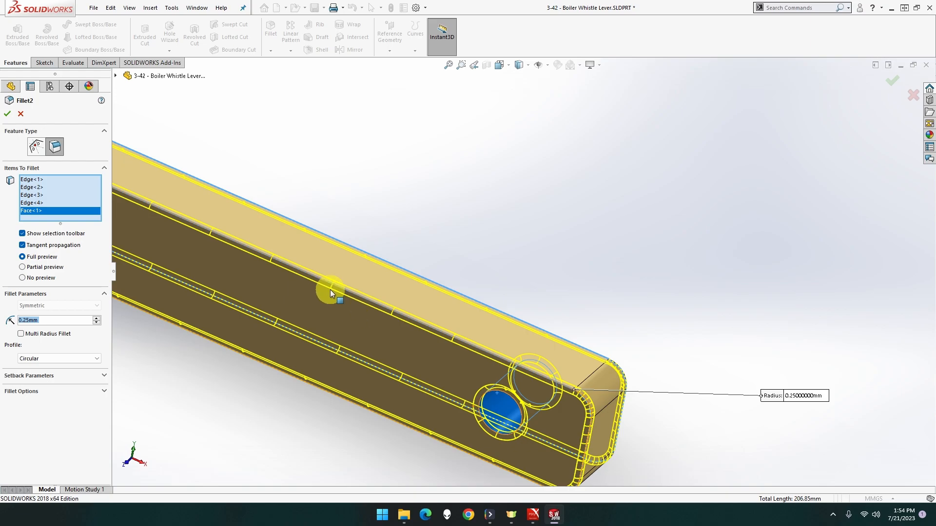
pyautogui.scroll(3, 405, 278)
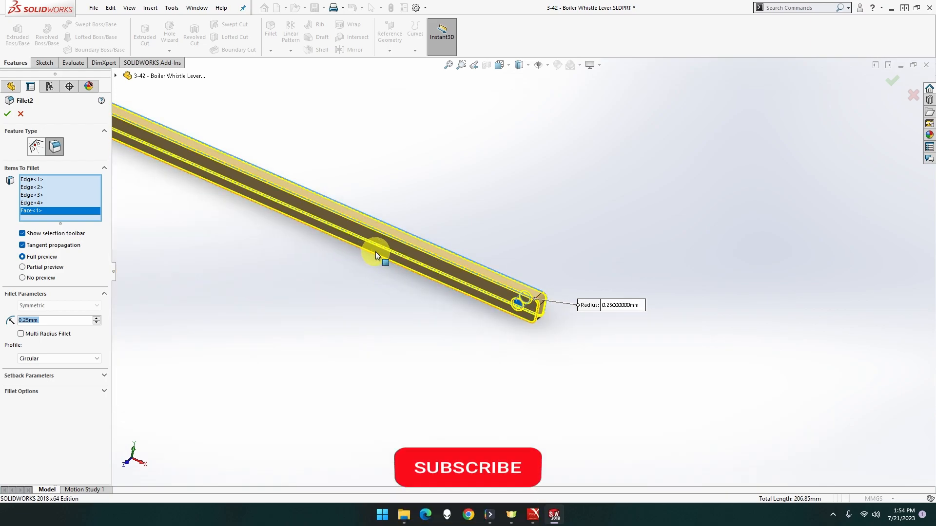